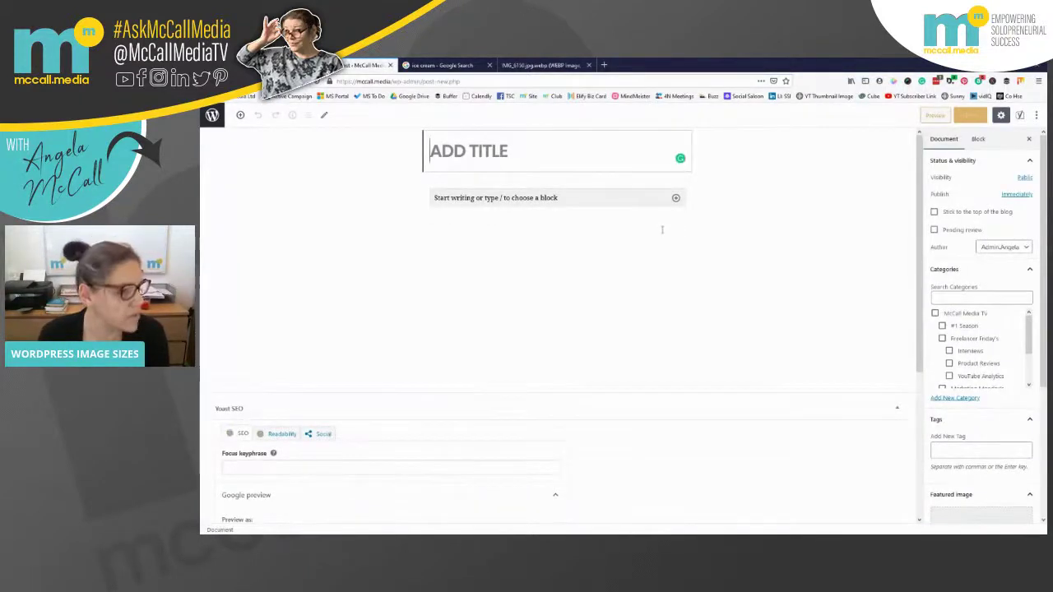
Step: Title the new post "TEST IMAGE" and publish it
text(TEST )
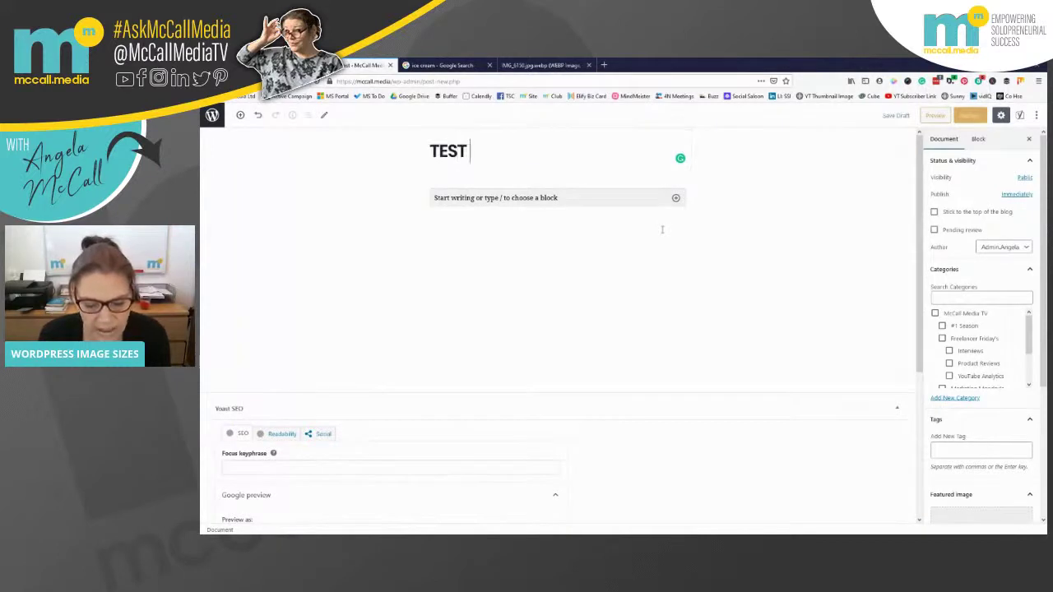
text(IMAGE)
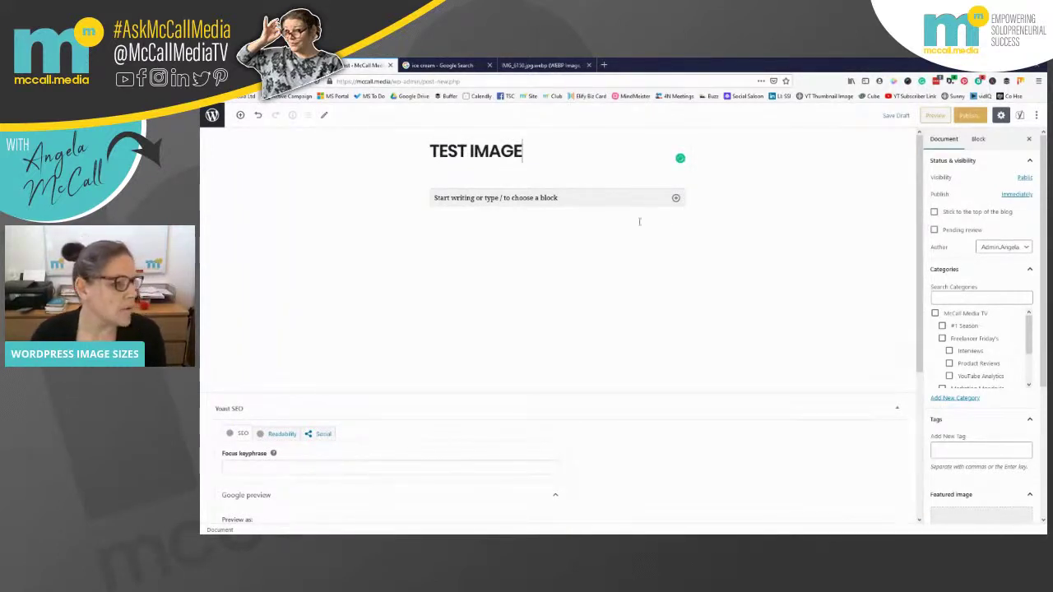
click(970, 116)
click(981, 116)
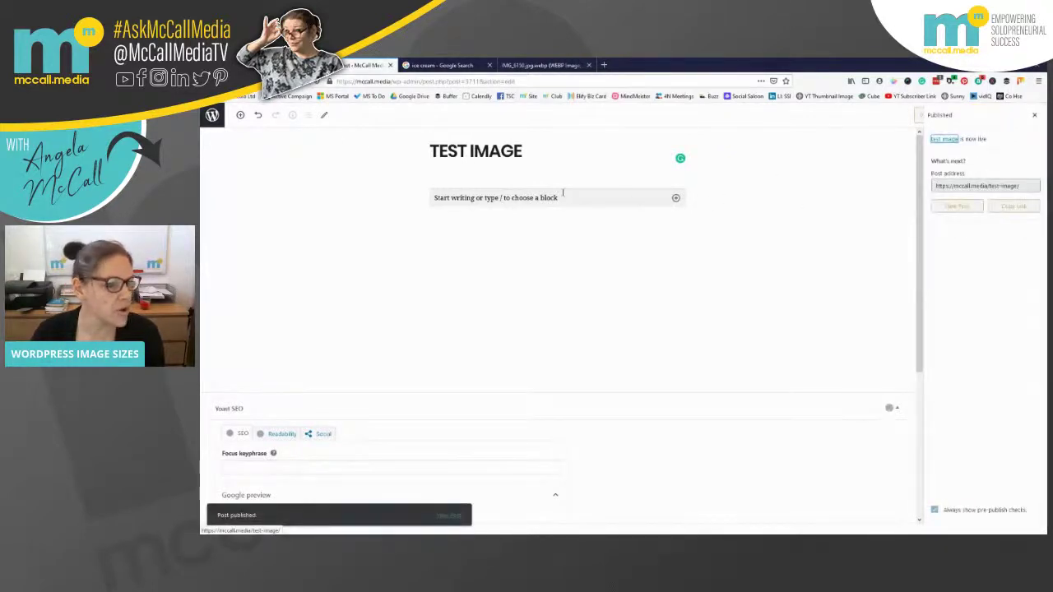
Step: Open the published post in a separate browser tab and view the live page
right_click(954, 207)
click(976, 216)
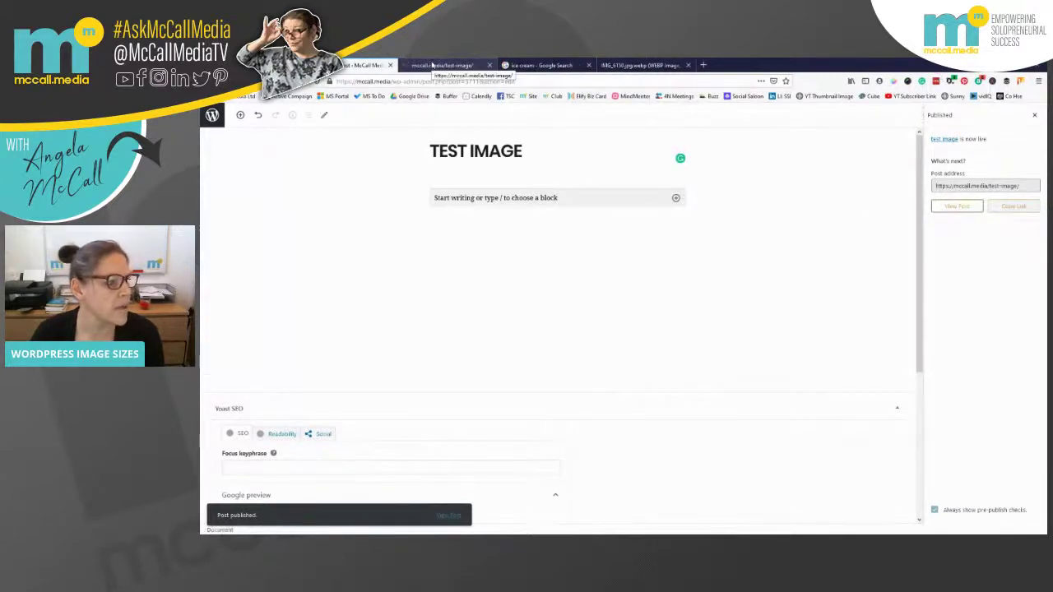
click(432, 66)
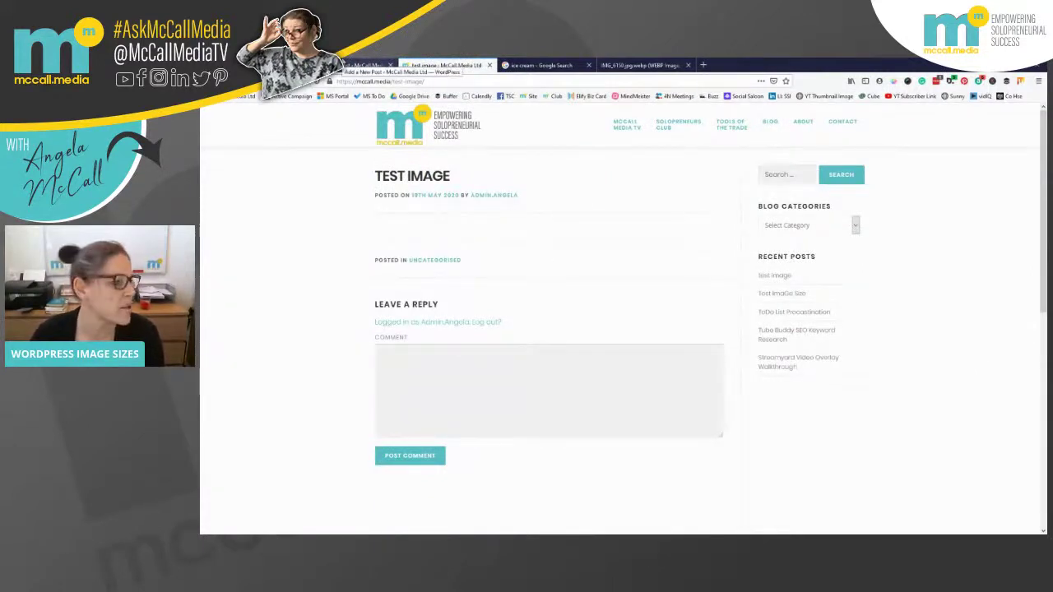
Step: Browse the Media Library for a test photo and check the pixel dimensions in the attachment details of Hashtags.jpg
click(366, 65)
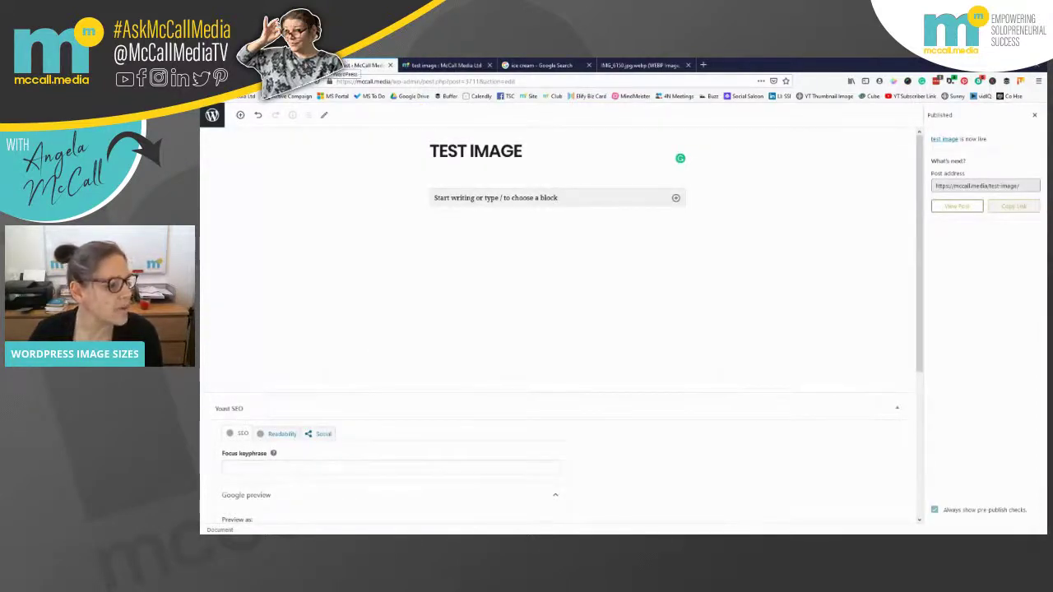
click(329, 65)
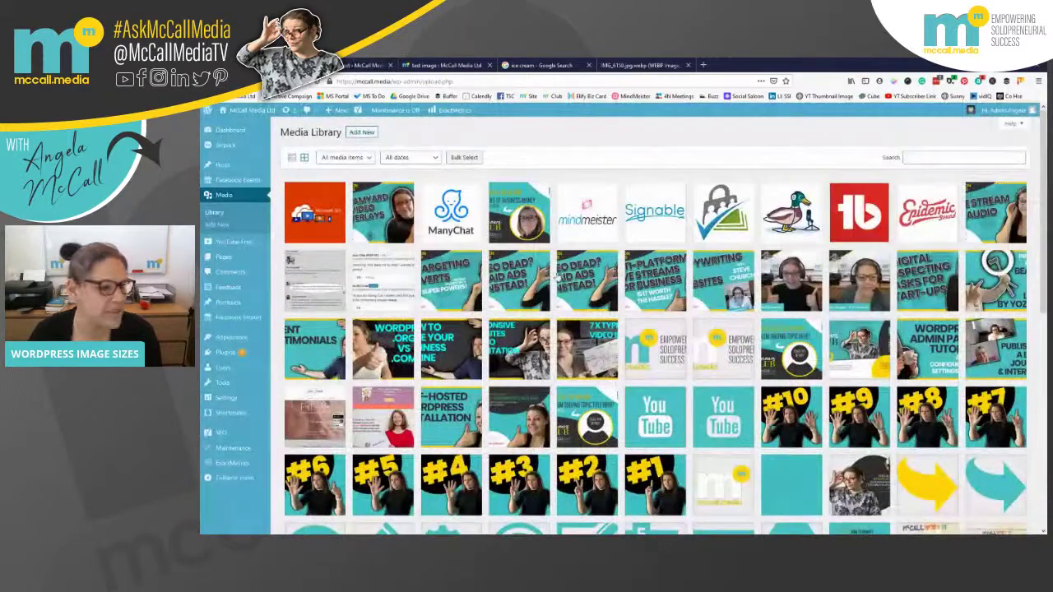
scroll(689, 300, down, 1)
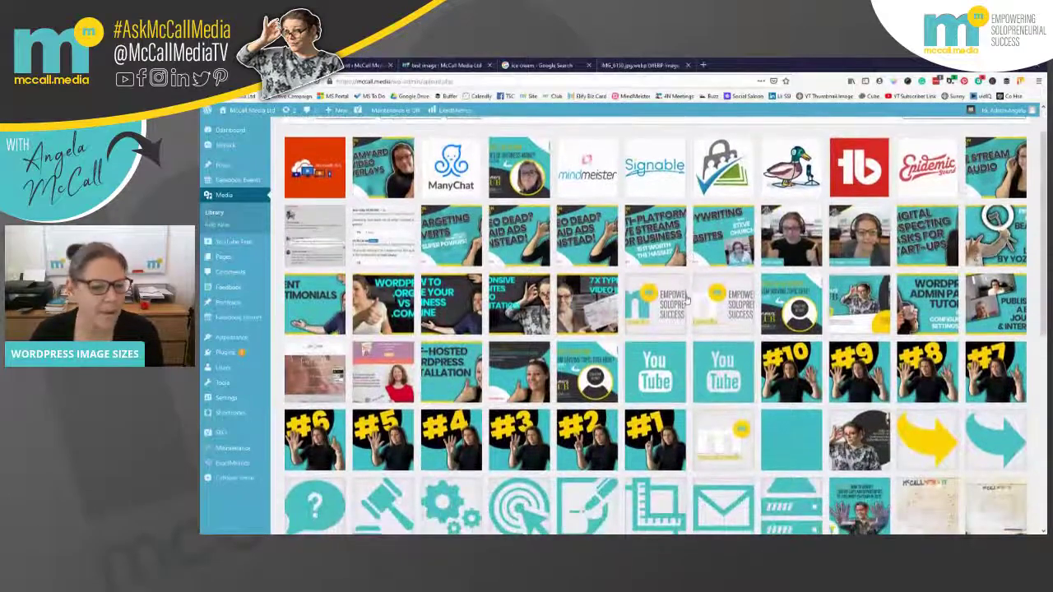
scroll(688, 297, down, 5)
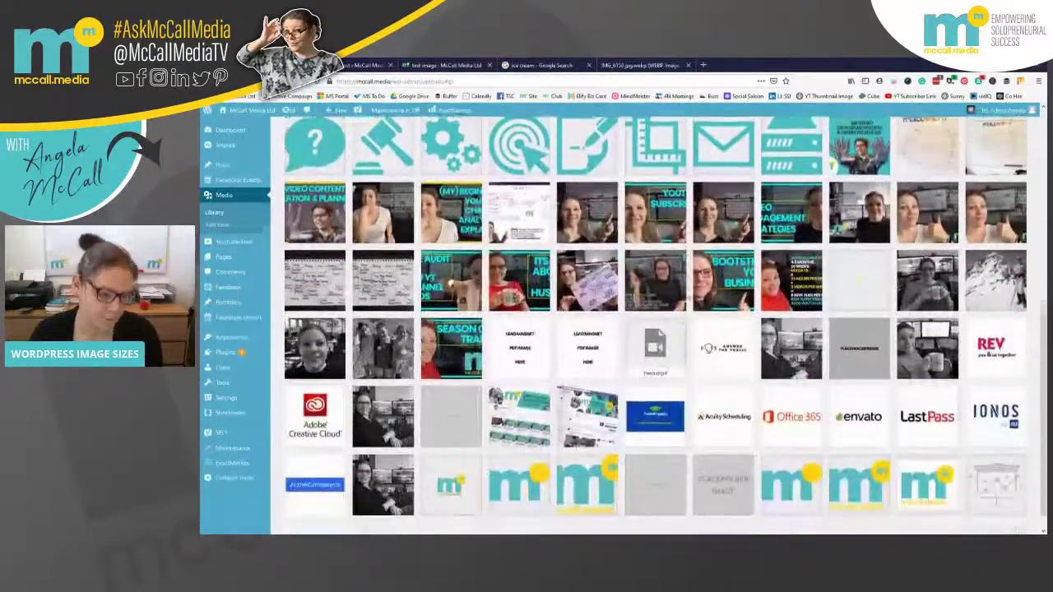
scroll(686, 301, up, 6)
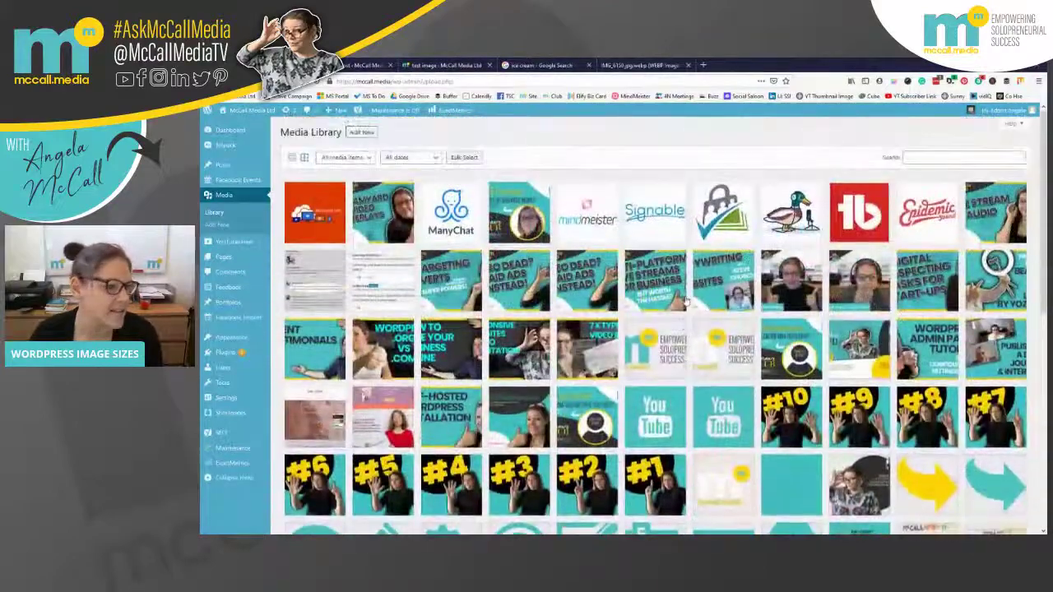
scroll(686, 302, down, 4)
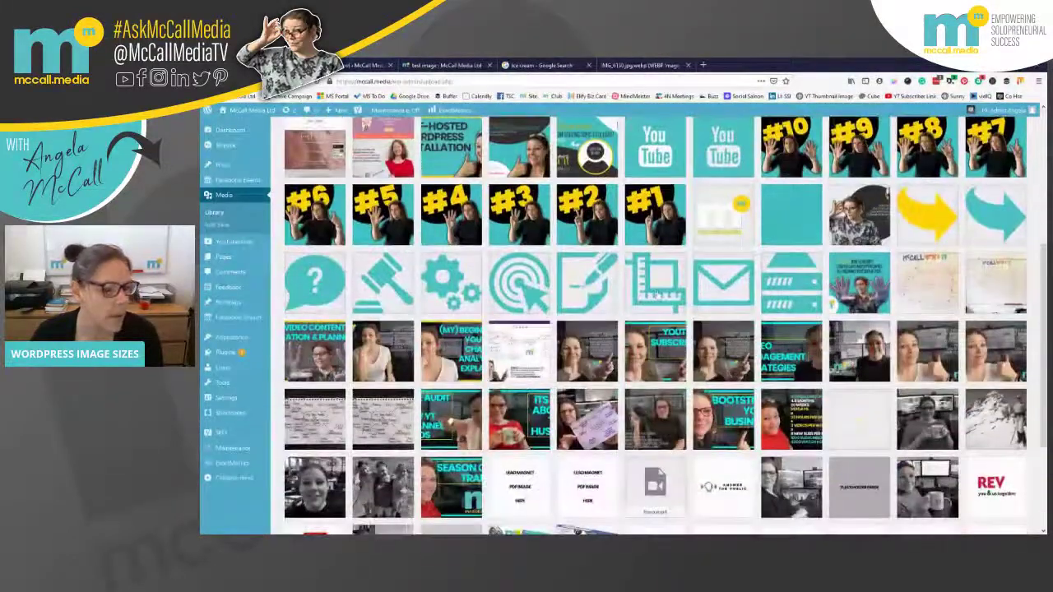
scroll(564, 320, down, 1)
scroll(564, 319, up, 3)
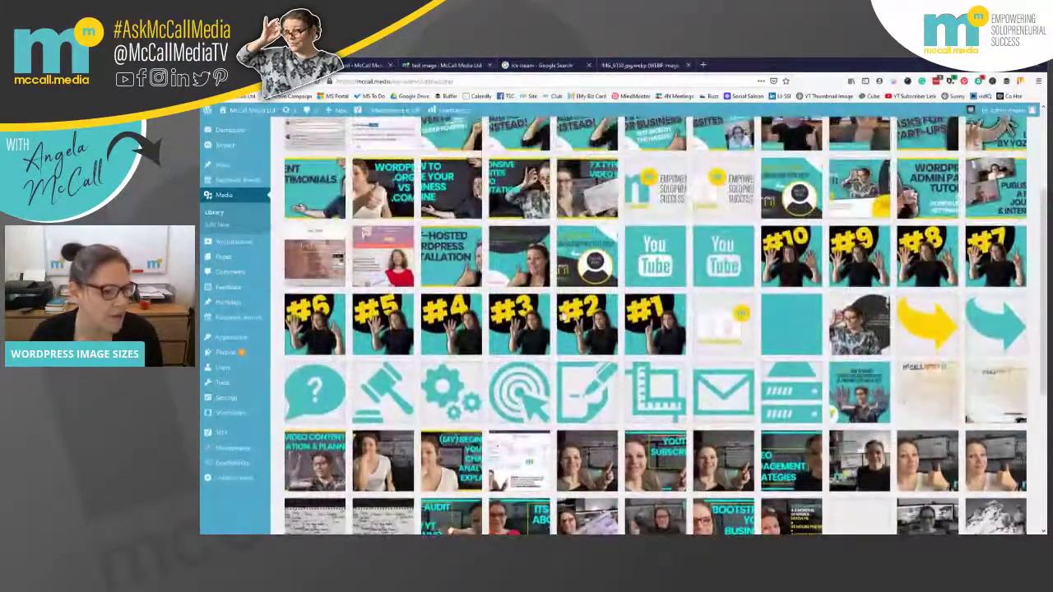
scroll(564, 316, up, 3)
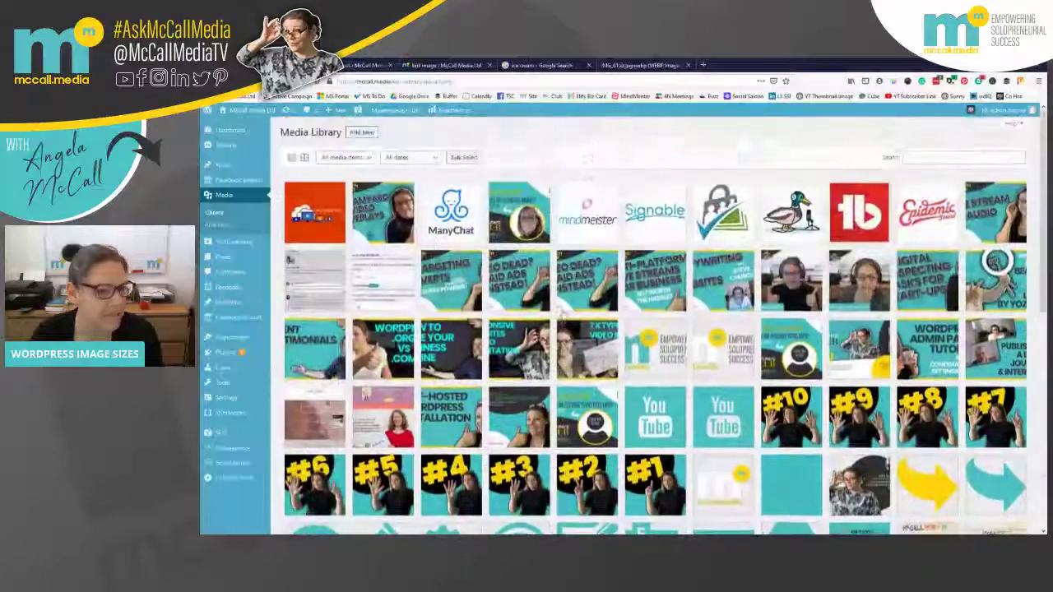
click(787, 272)
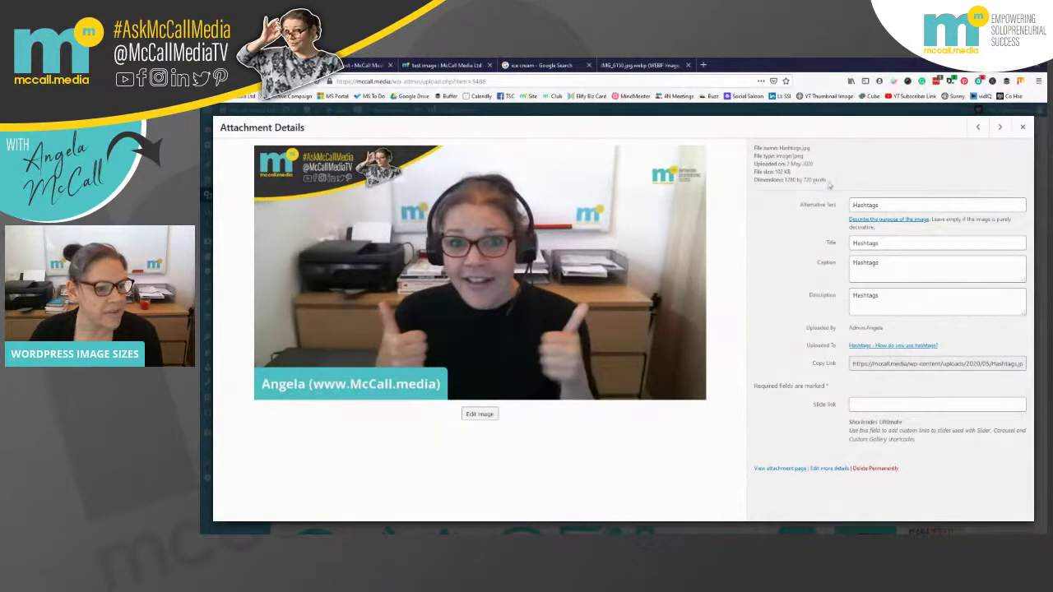
drag(829, 182, 753, 183)
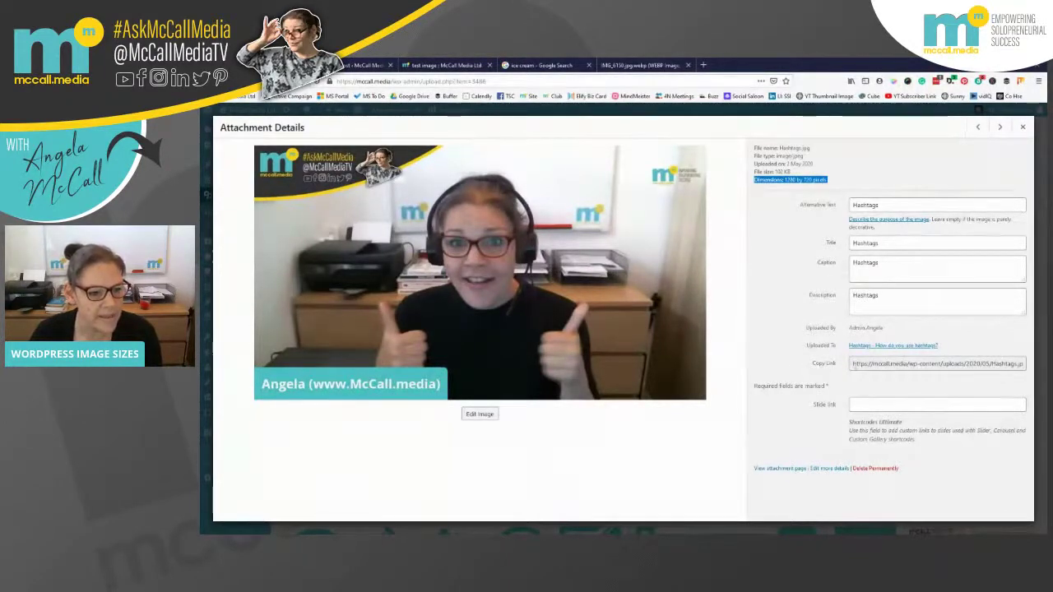
Step: Copy the file link of Hashtags.jpg and open the image at that address in a new browser tab
drag(854, 364, 1024, 364)
key(ctrl+c)
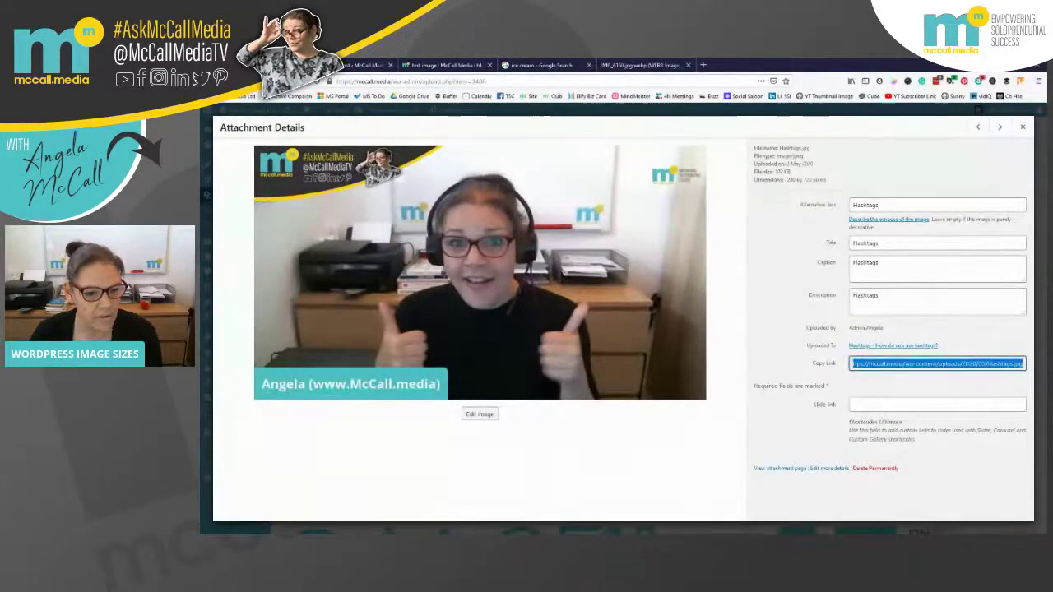
click(703, 65)
key(ctrl+v)
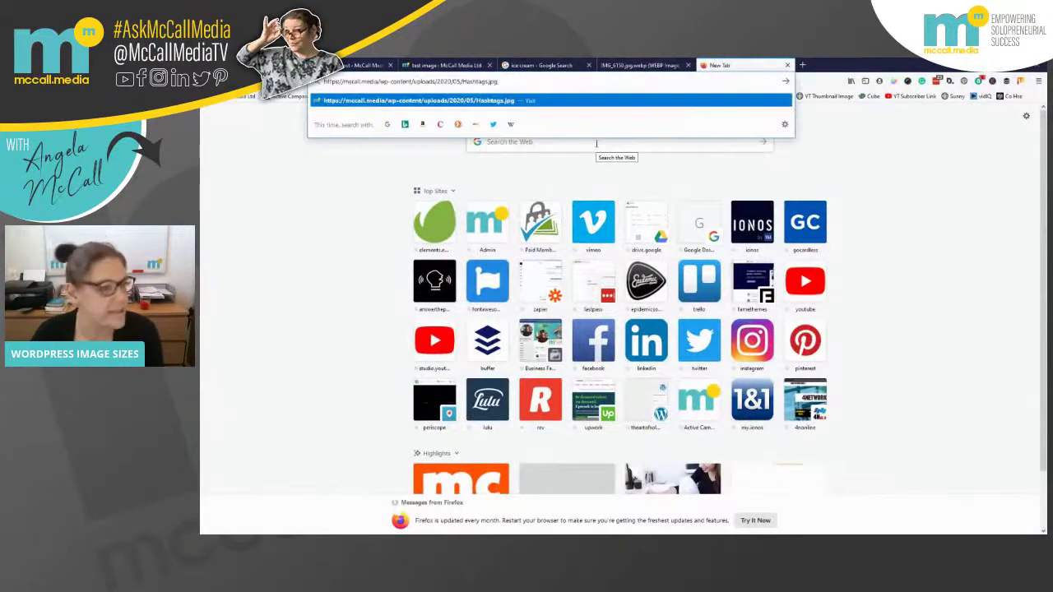
key(Return)
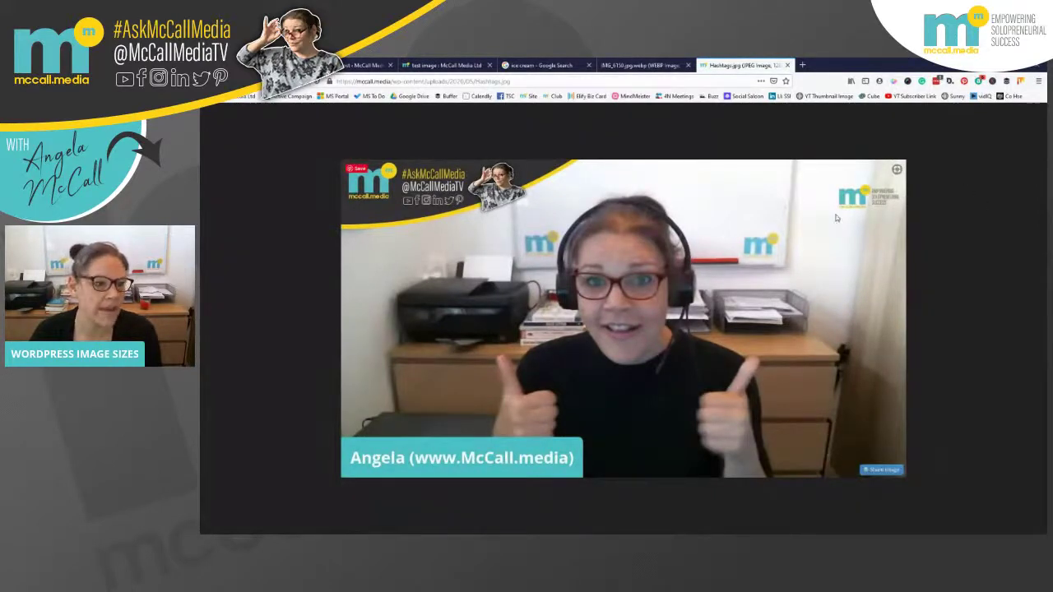
Step: Close the ice cream image and ice cream search tabs, and return to the live test post
click(609, 65)
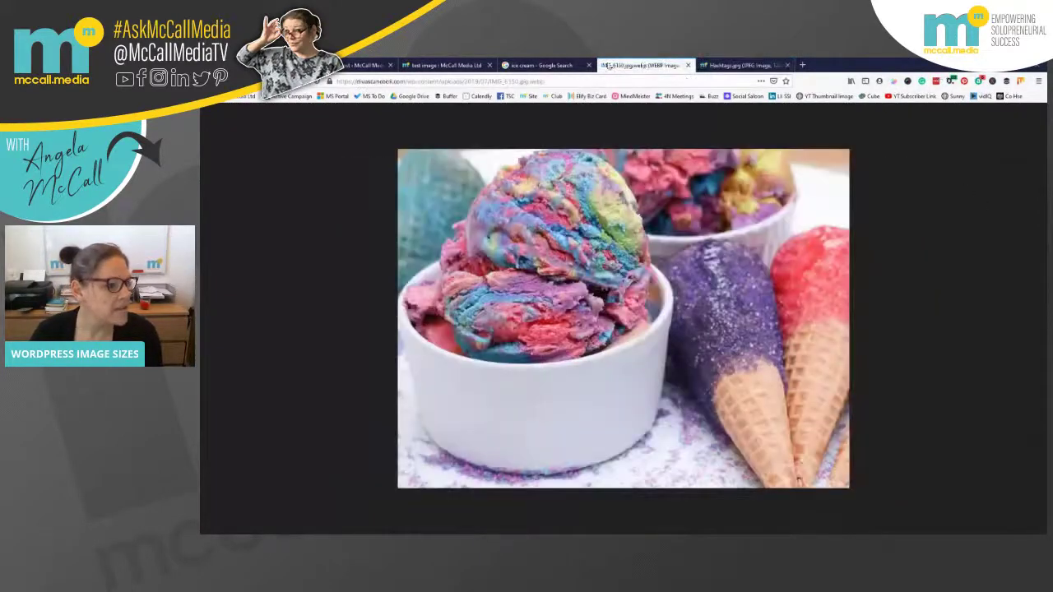
click(688, 65)
click(559, 65)
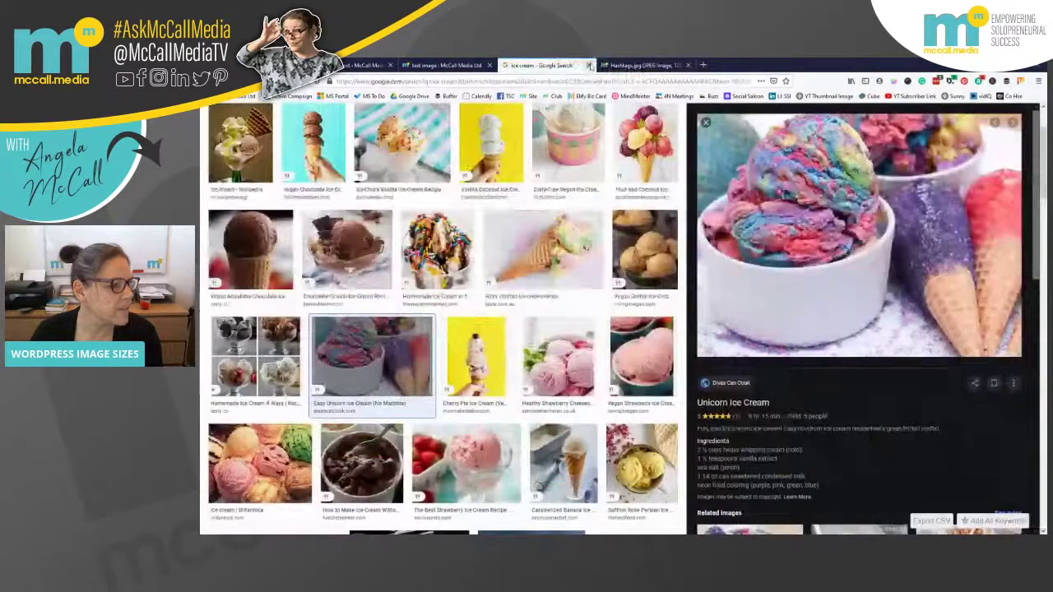
click(588, 65)
click(441, 65)
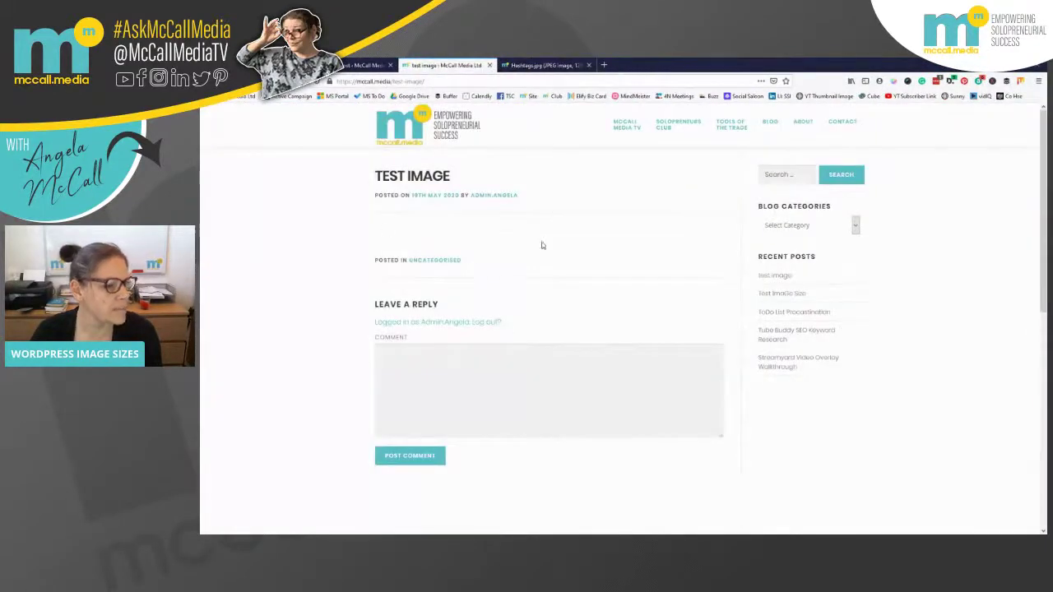
Step: Add an Image block to the TEST IMAGE post and fill it with Hashtags.jpg from the media library
click(356, 65)
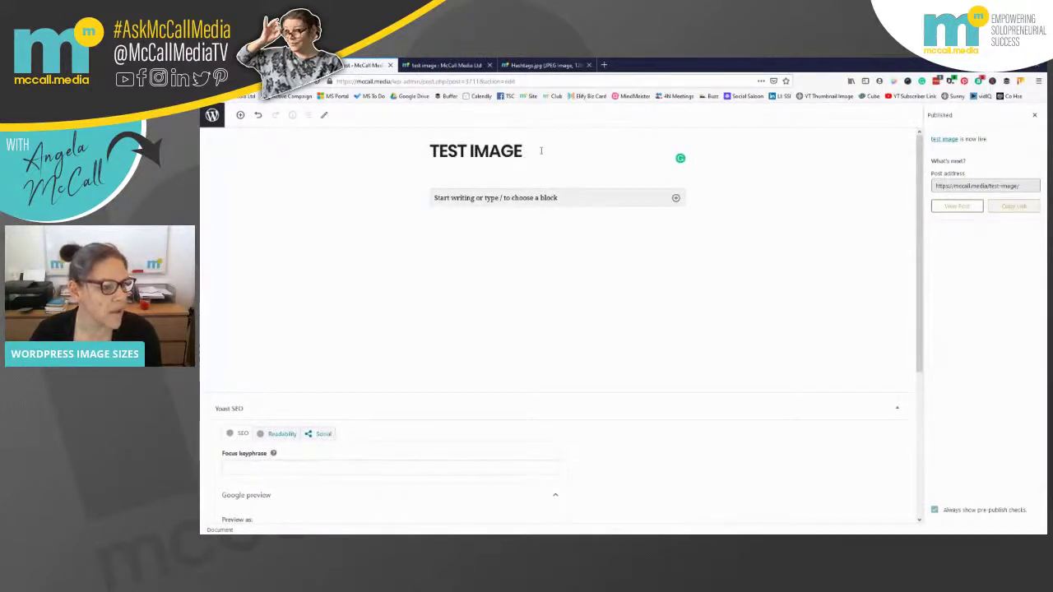
click(675, 198)
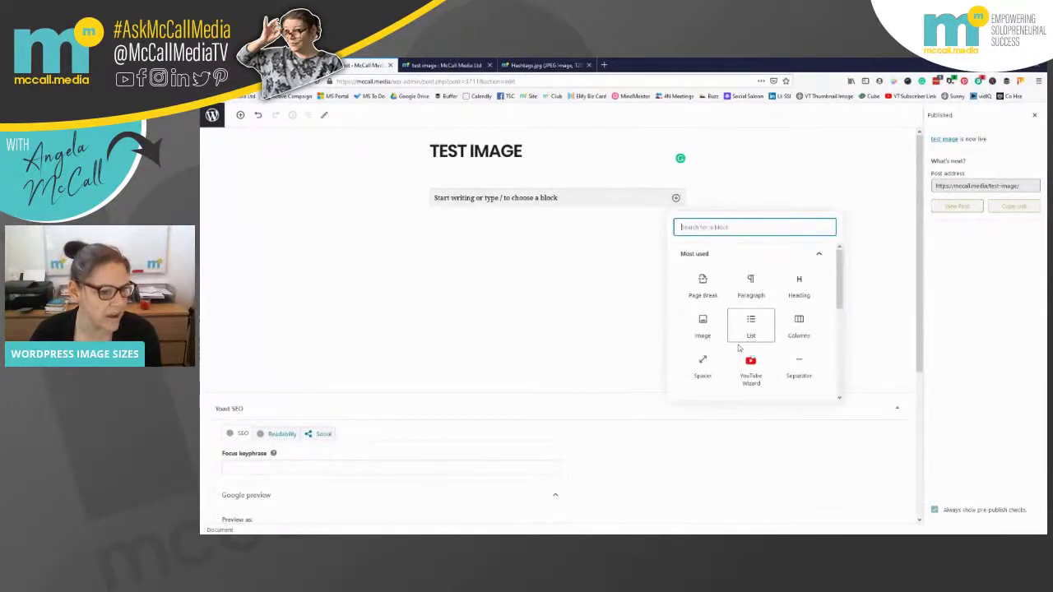
click(699, 329)
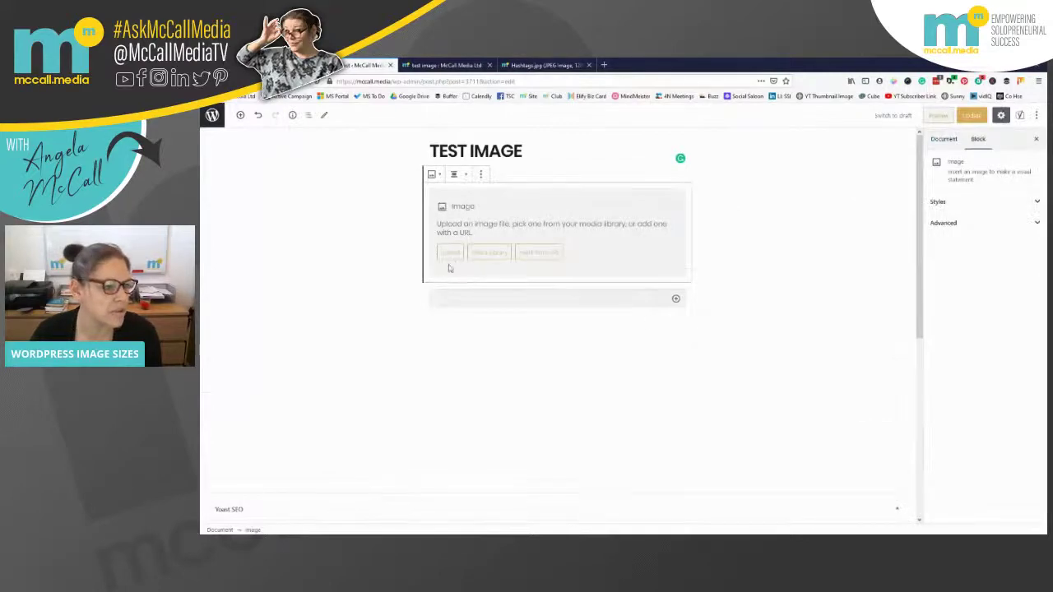
click(484, 253)
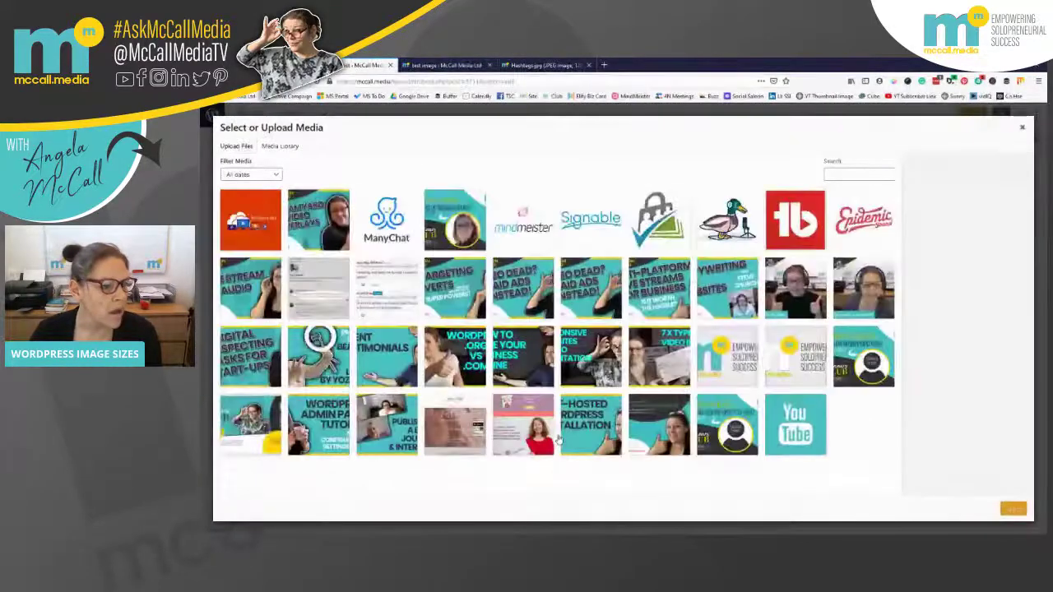
click(788, 285)
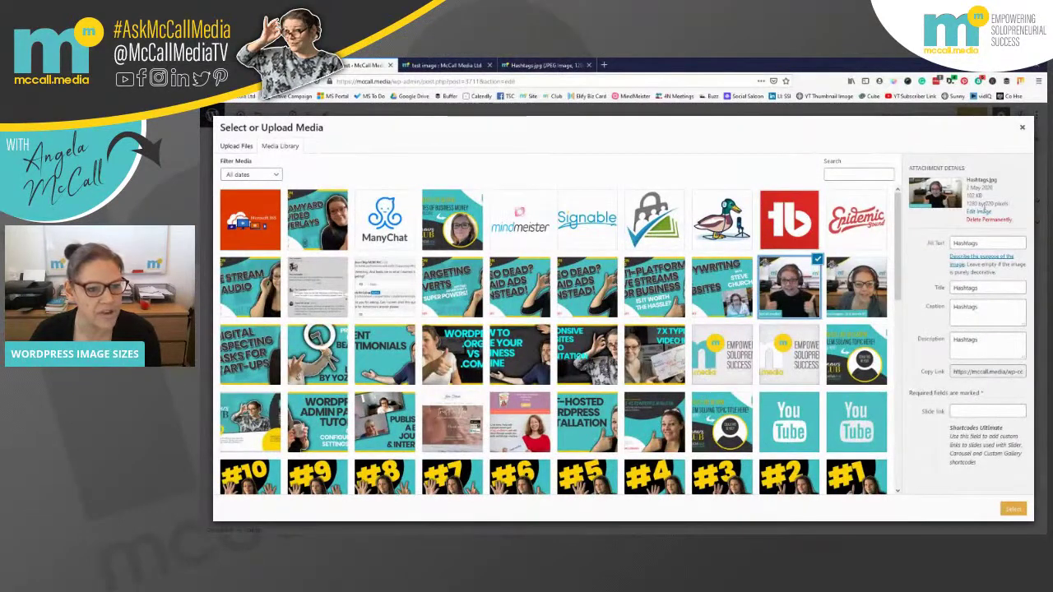
drag(966, 204, 1013, 209)
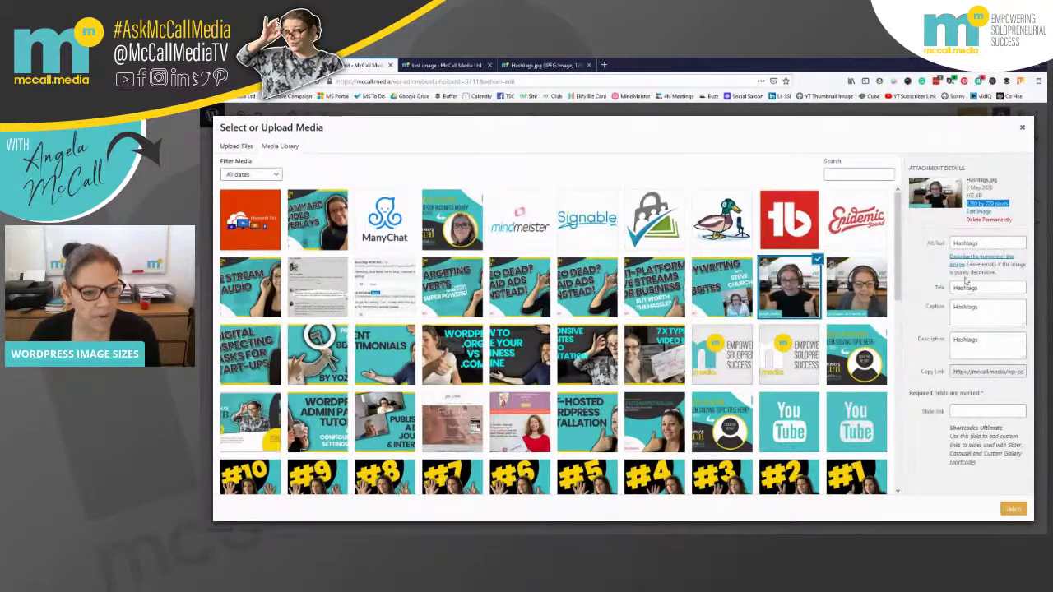
click(1012, 507)
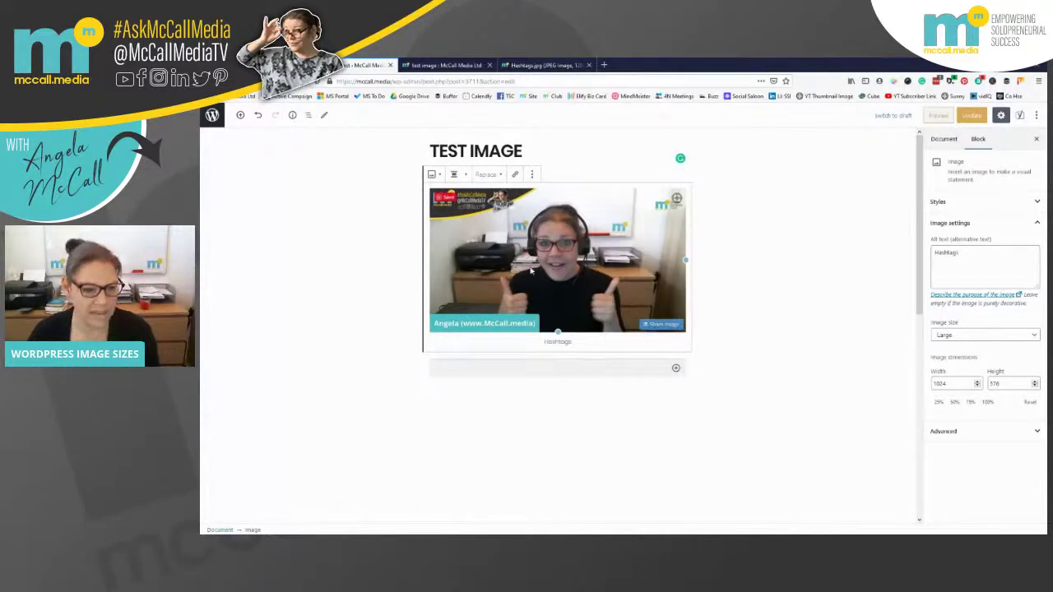
Step: Update the post and examine how the inserted image appears on the live page
click(971, 115)
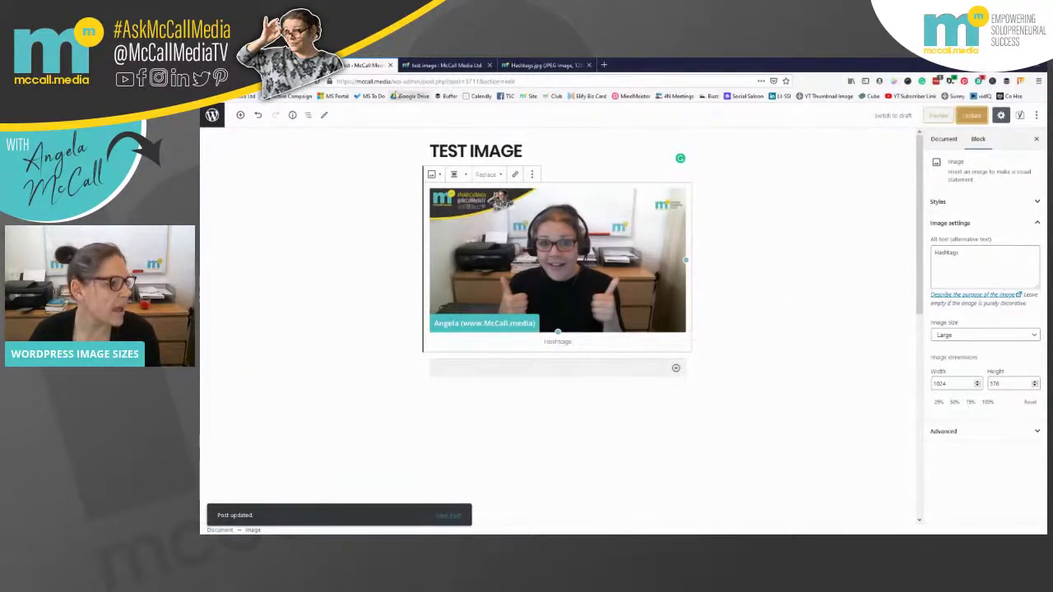
click(444, 65)
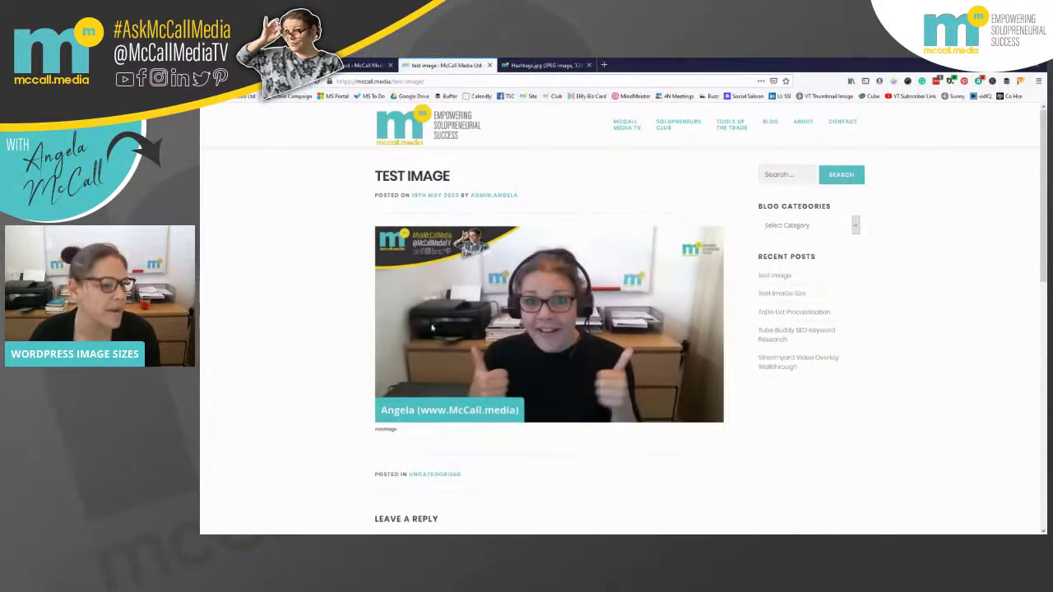
mouse_move(432, 327)
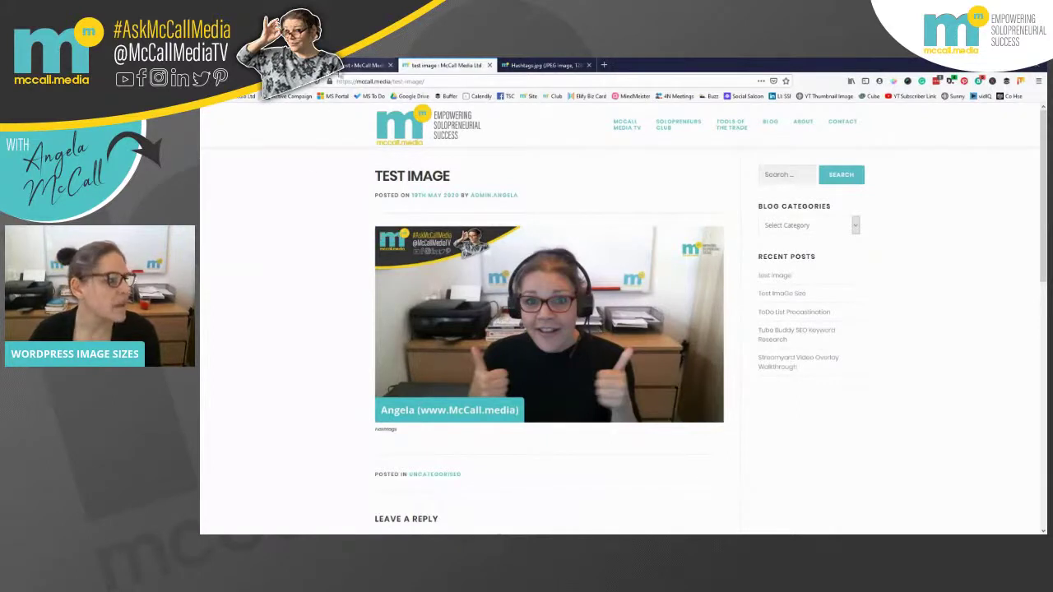
Step: Return to the TEST IMAGE post editor and try the image at Thumbnail, Medium and Large before setting its size to Full Size
click(368, 65)
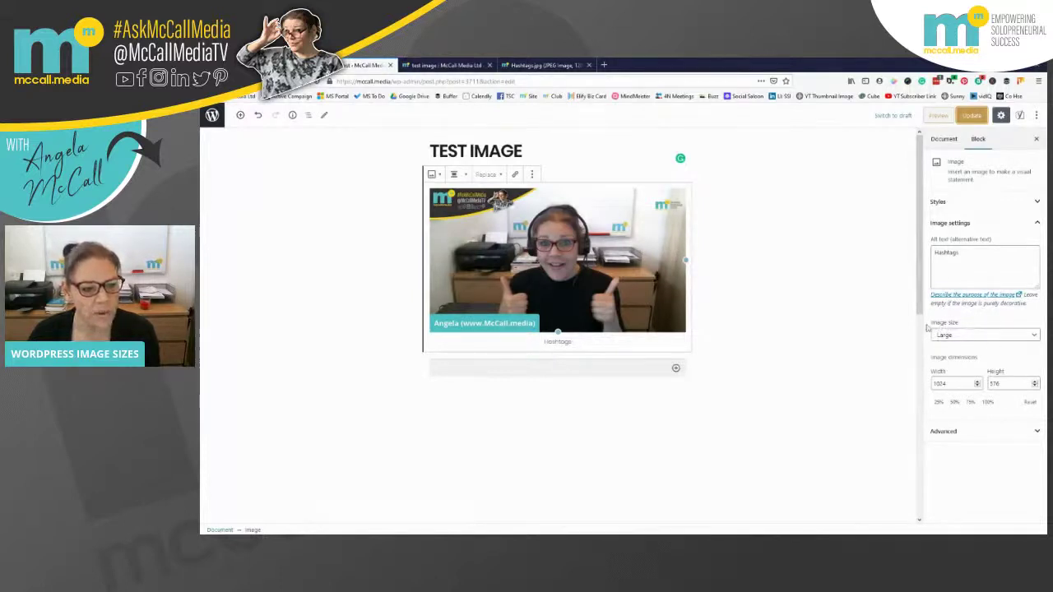
click(964, 334)
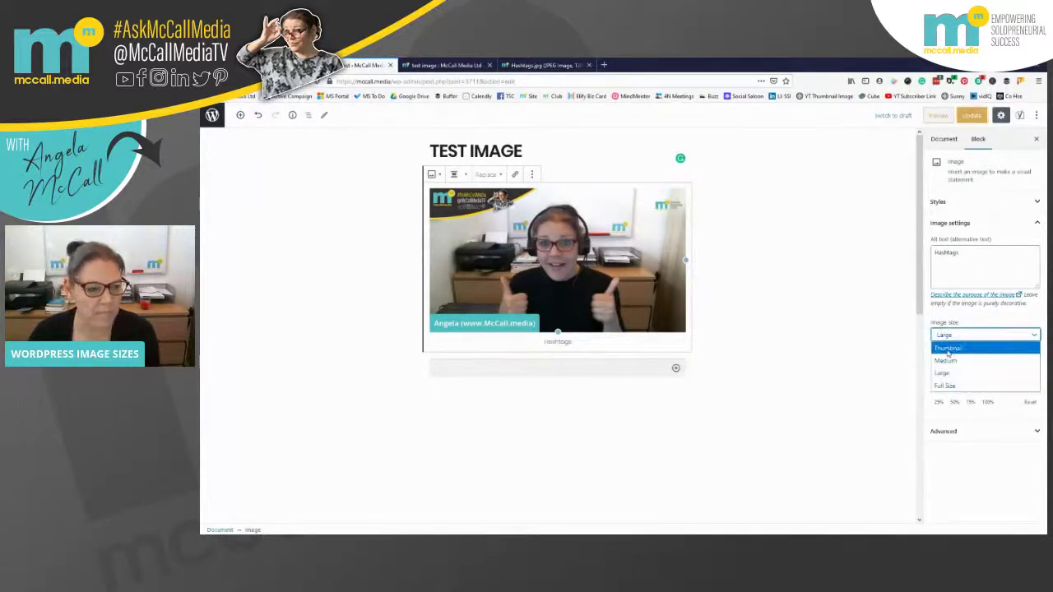
click(947, 349)
click(974, 338)
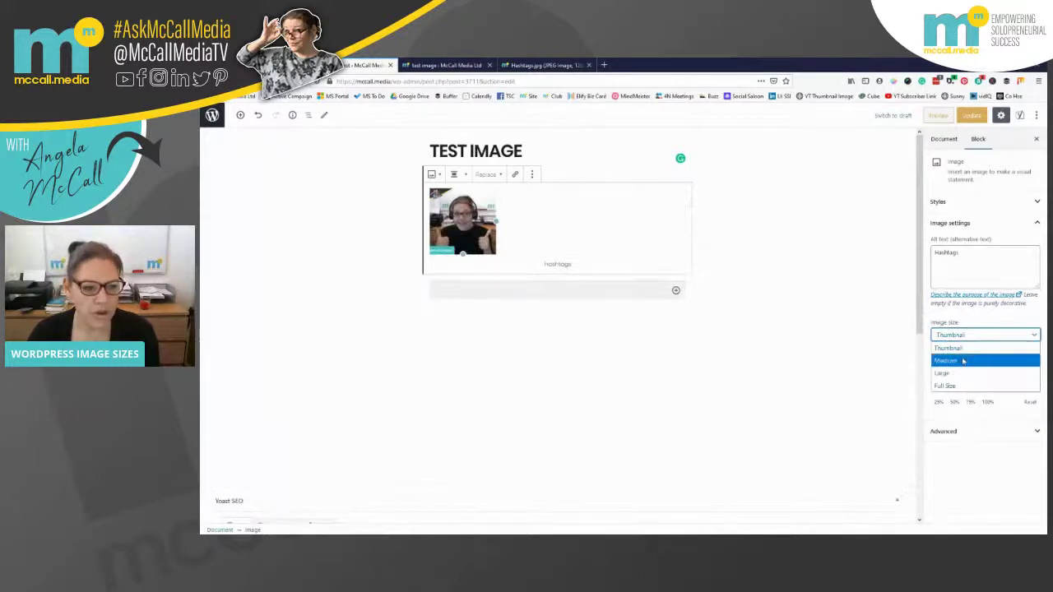
click(959, 364)
click(954, 336)
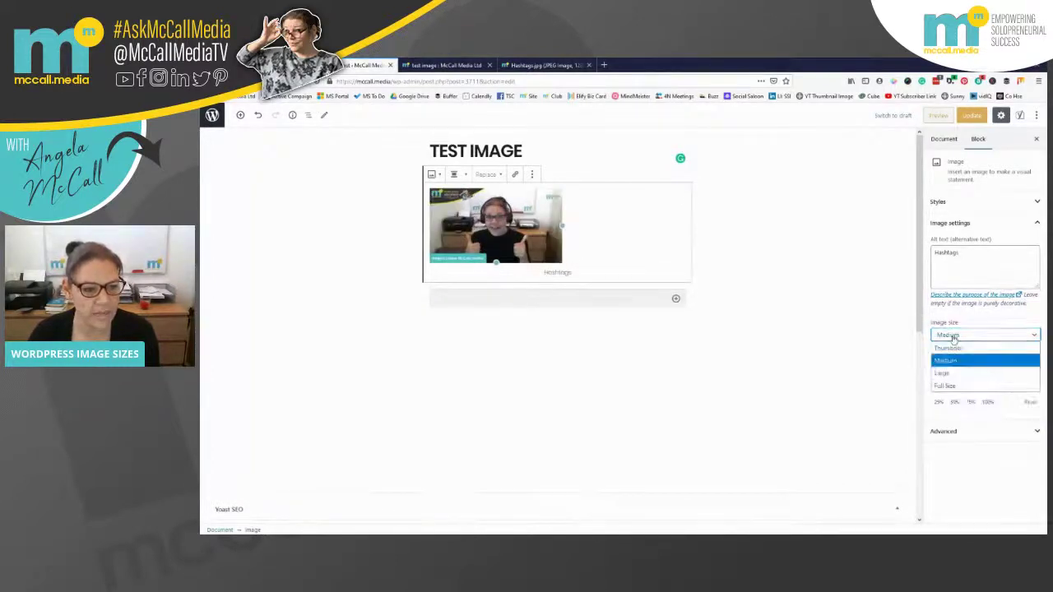
click(953, 372)
click(956, 337)
click(956, 383)
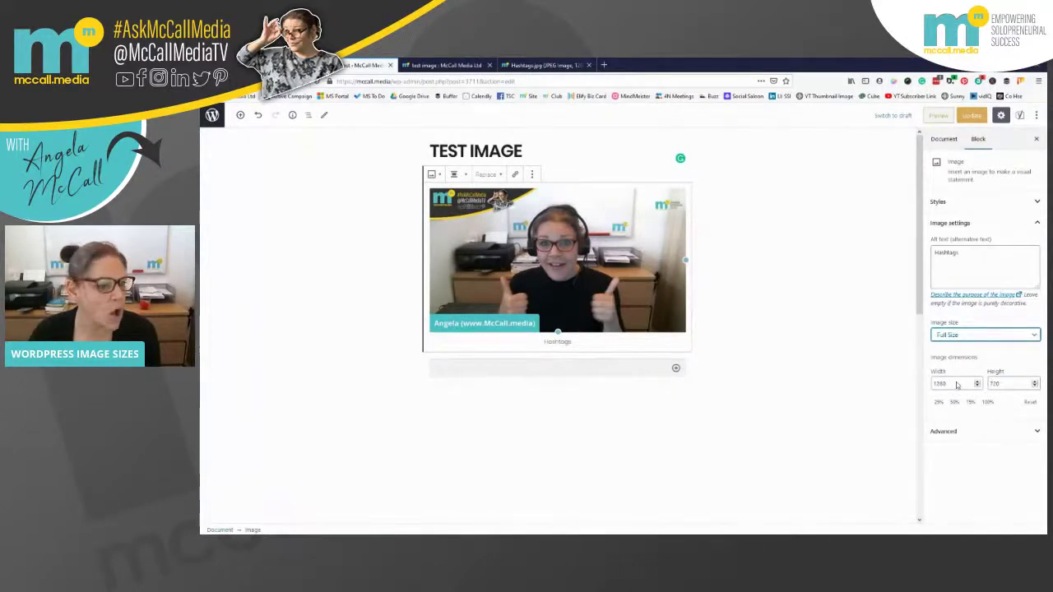
click(956, 337)
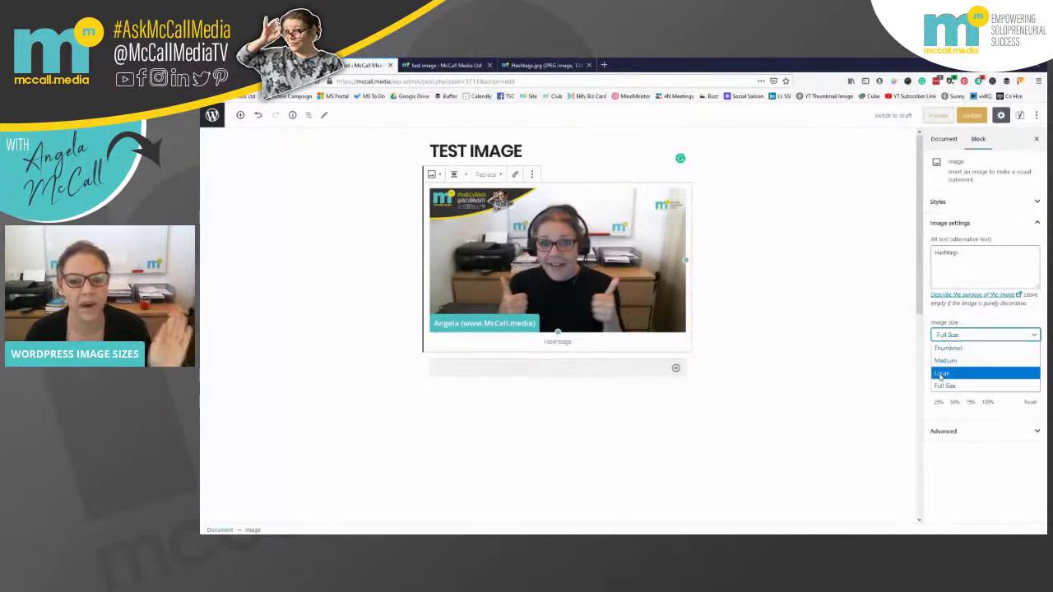
click(848, 345)
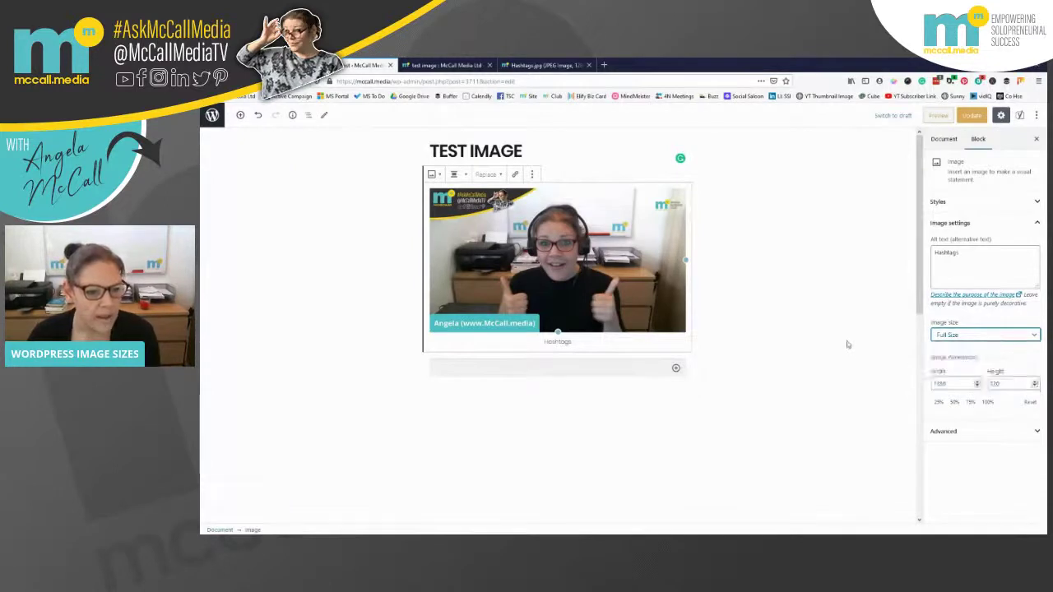
click(848, 346)
scroll(874, 400, down, 10)
scroll(888, 390, up, 10)
scroll(978, 387, down, 5)
click(540, 225)
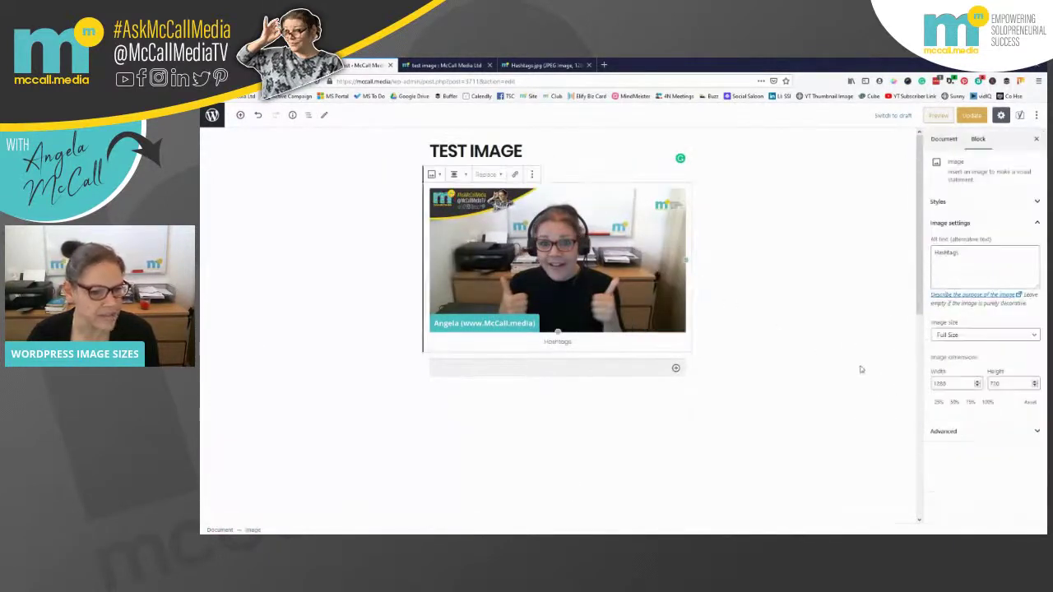
scroll(860, 367, down, 10)
scroll(892, 367, up, 9)
scroll(891, 367, up, 1)
Step: Try custom image widths of 1000 and 562, and reset the image dimensions
double_click(959, 384)
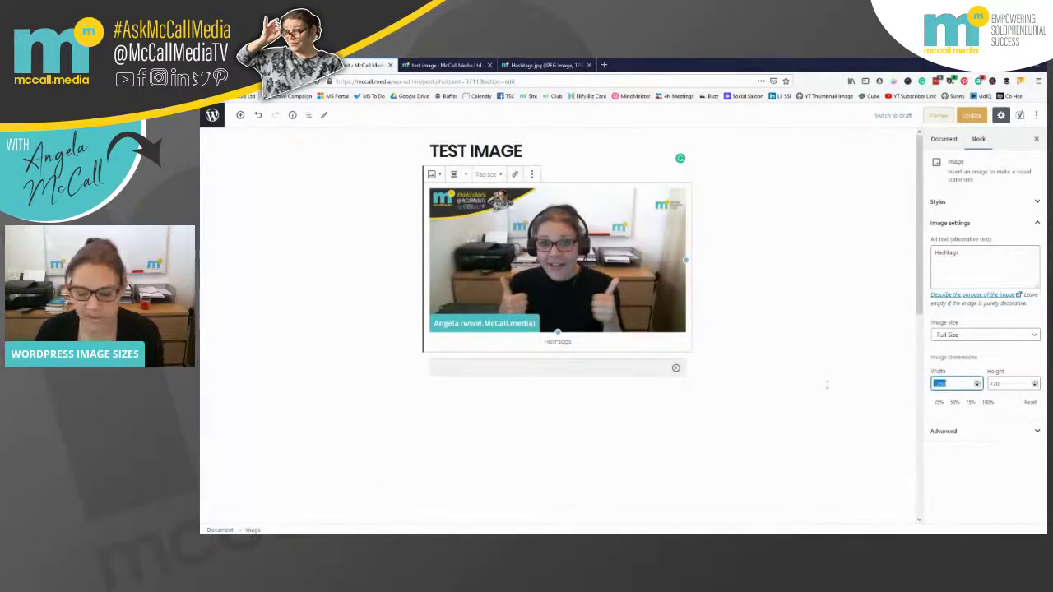
text(100)
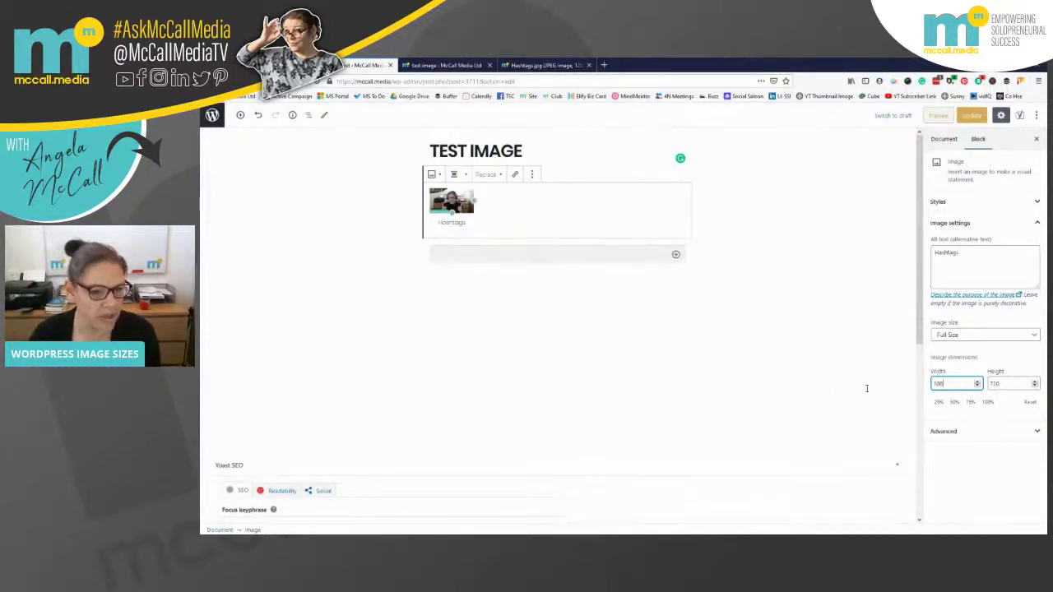
text(0)
key(Tab)
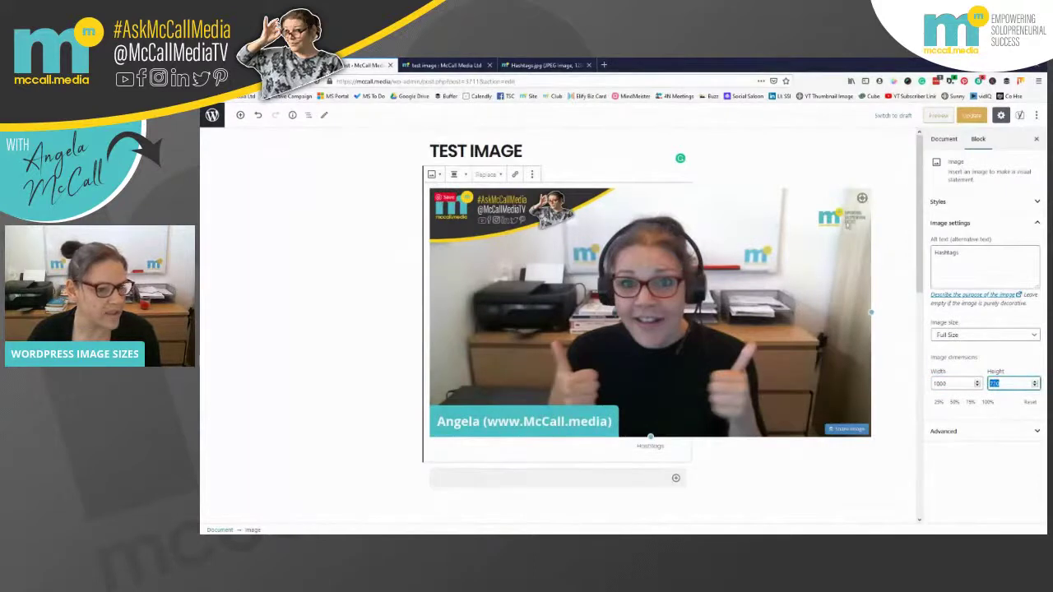
double_click(949, 382)
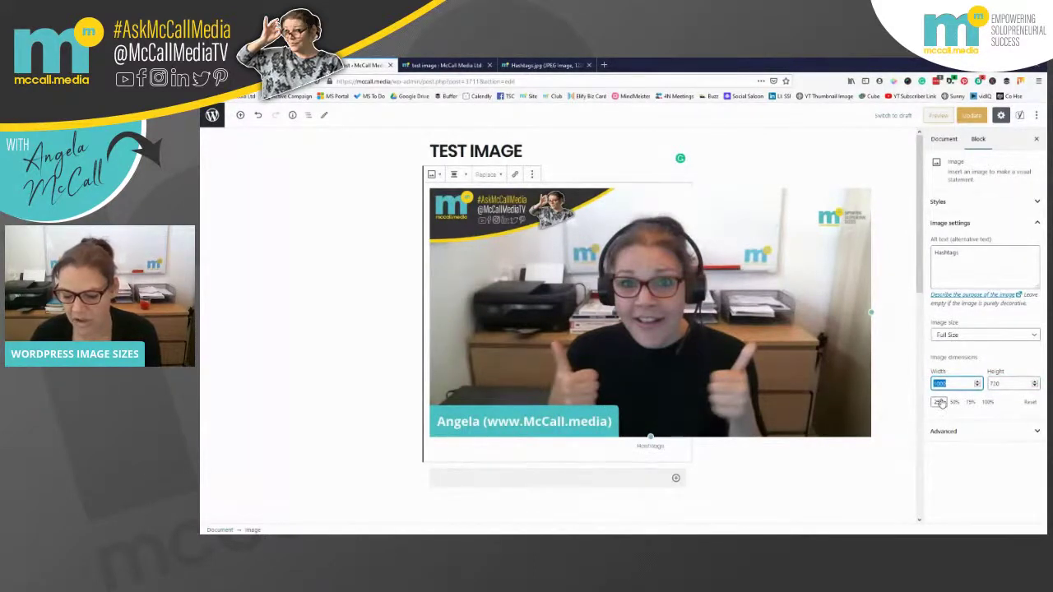
text(567)
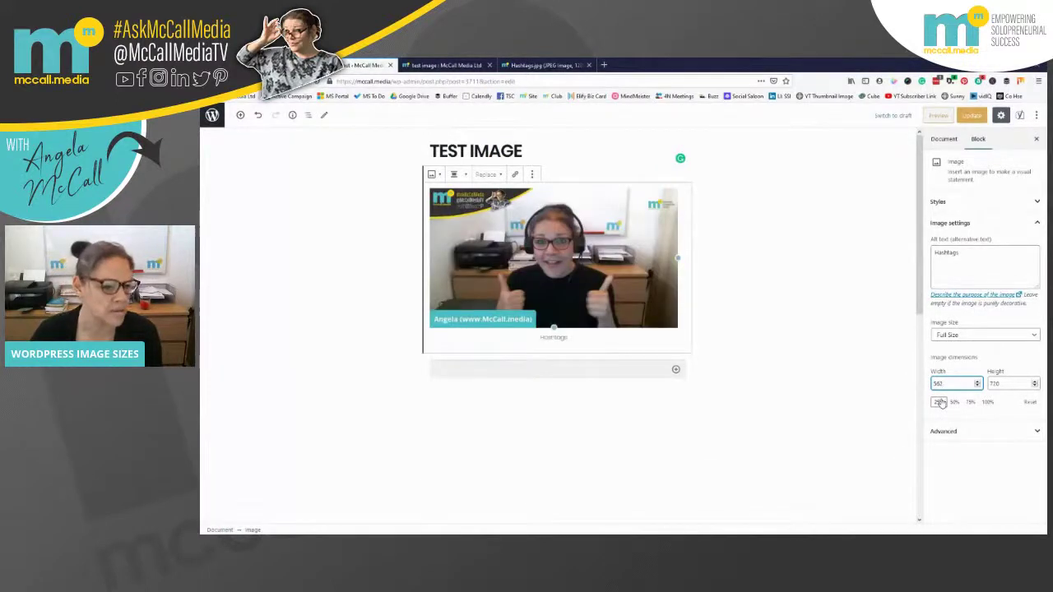
key(Tab)
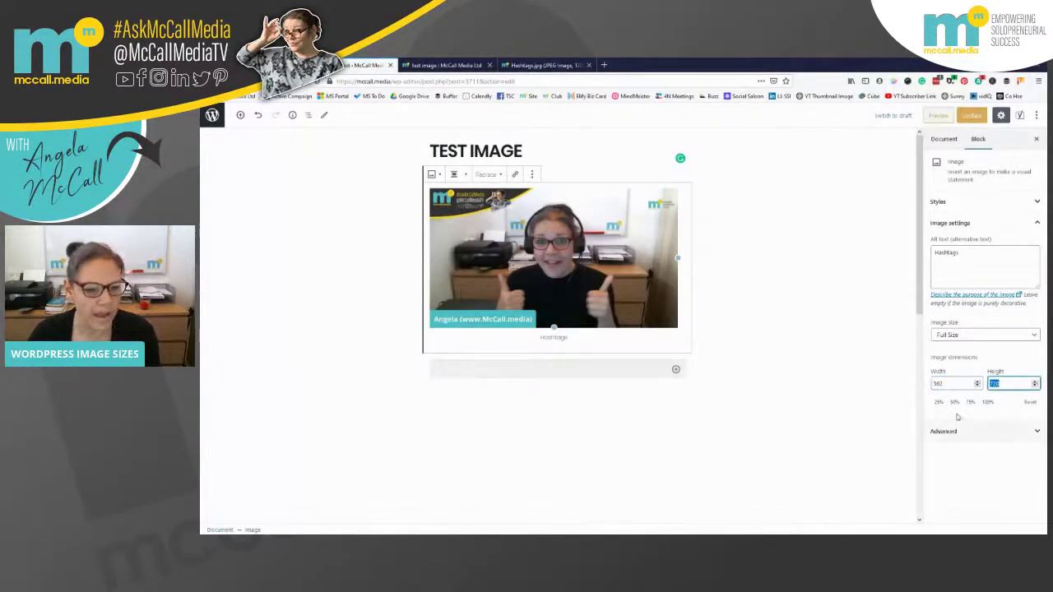
click(1029, 401)
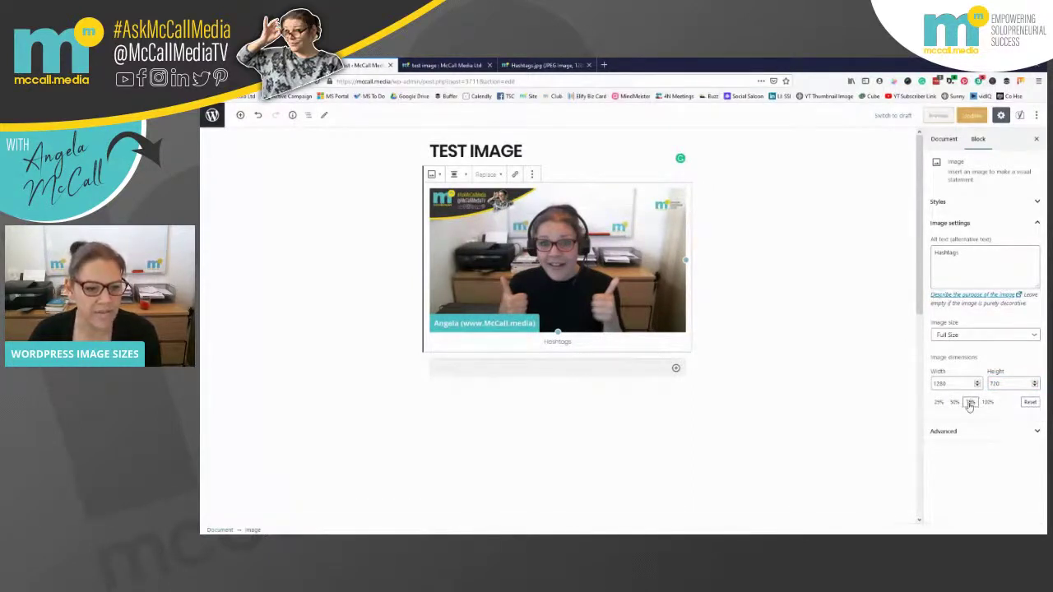
Step: Scale the image to 25%, update the post and check the resized image on the reloaded live page
click(939, 402)
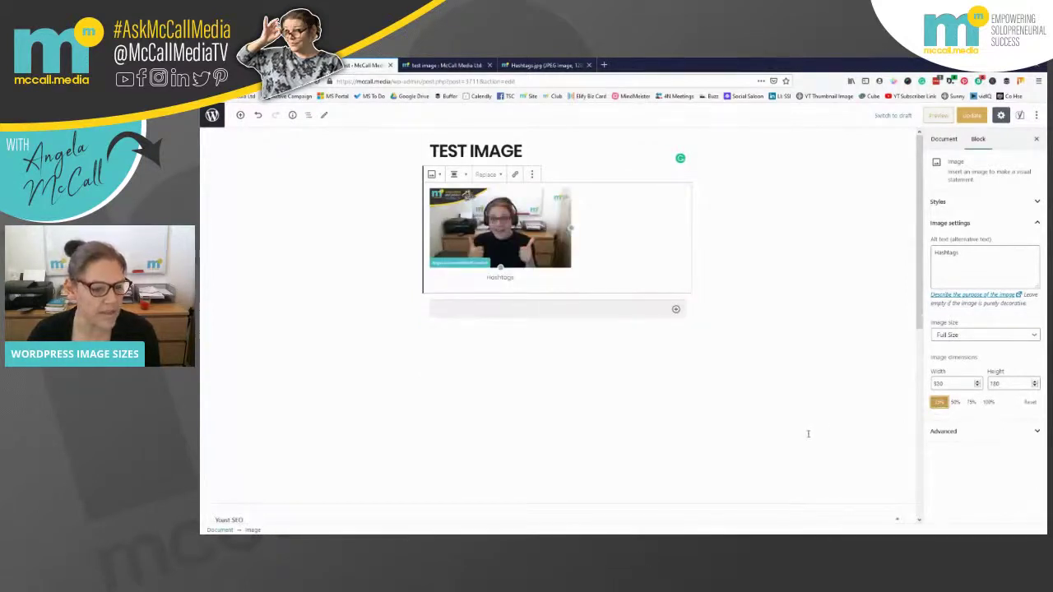
click(972, 115)
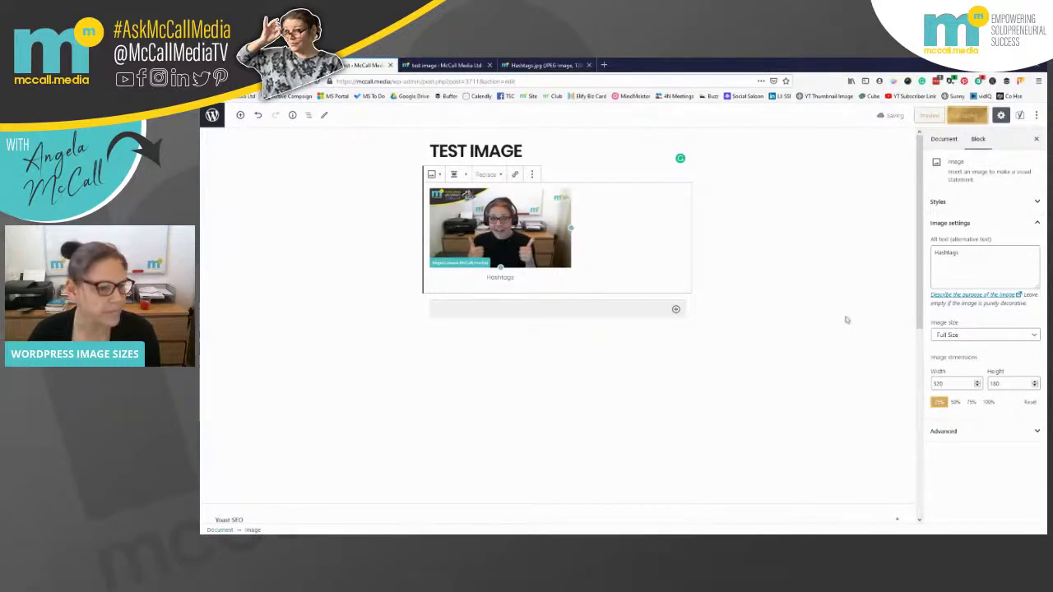
key(ctrl+Tab)
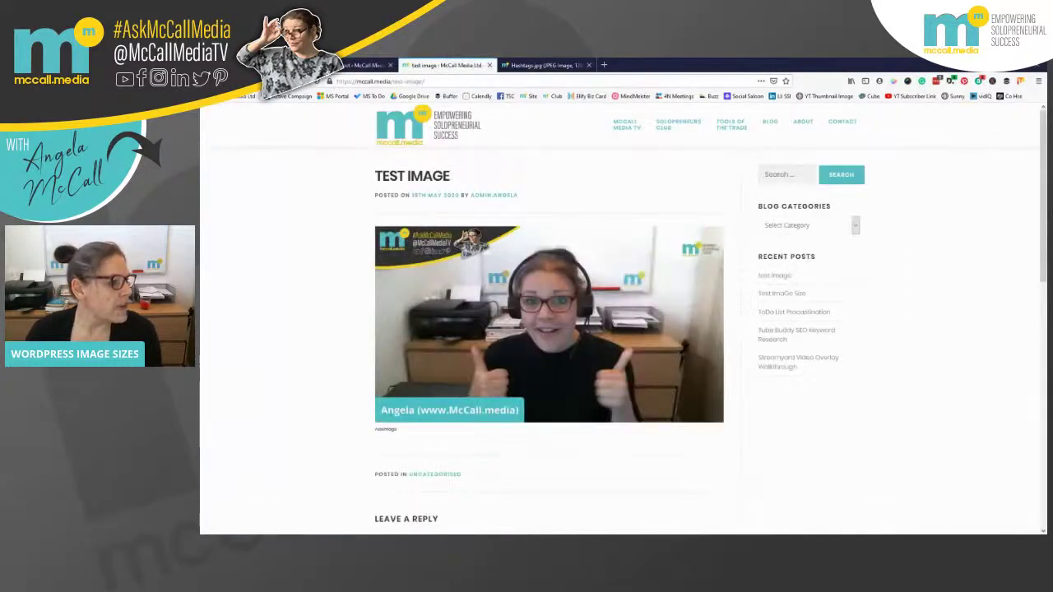
key(F5)
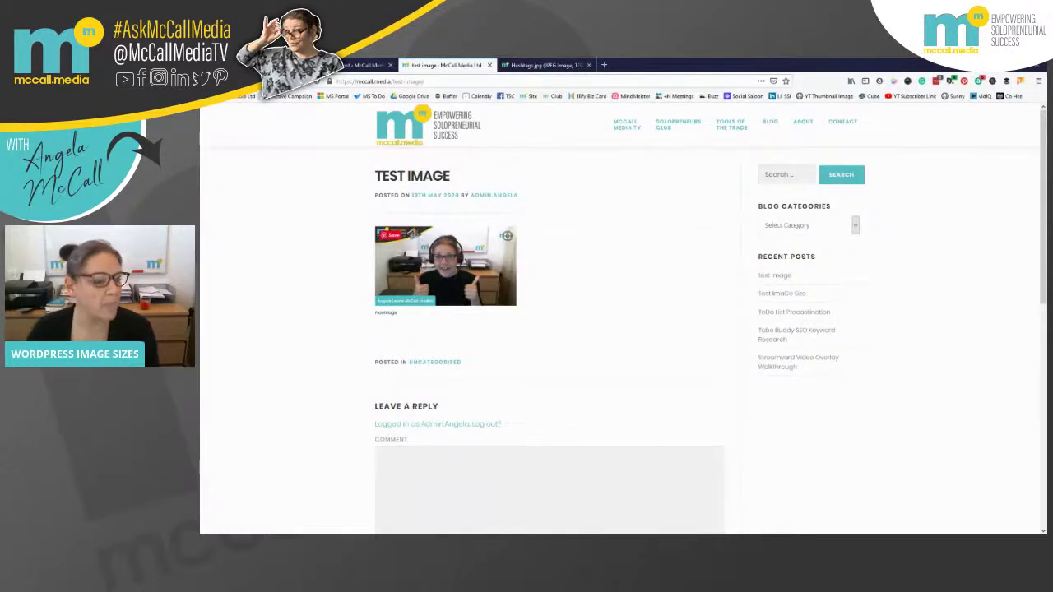
key(ctrl+shift+Tab)
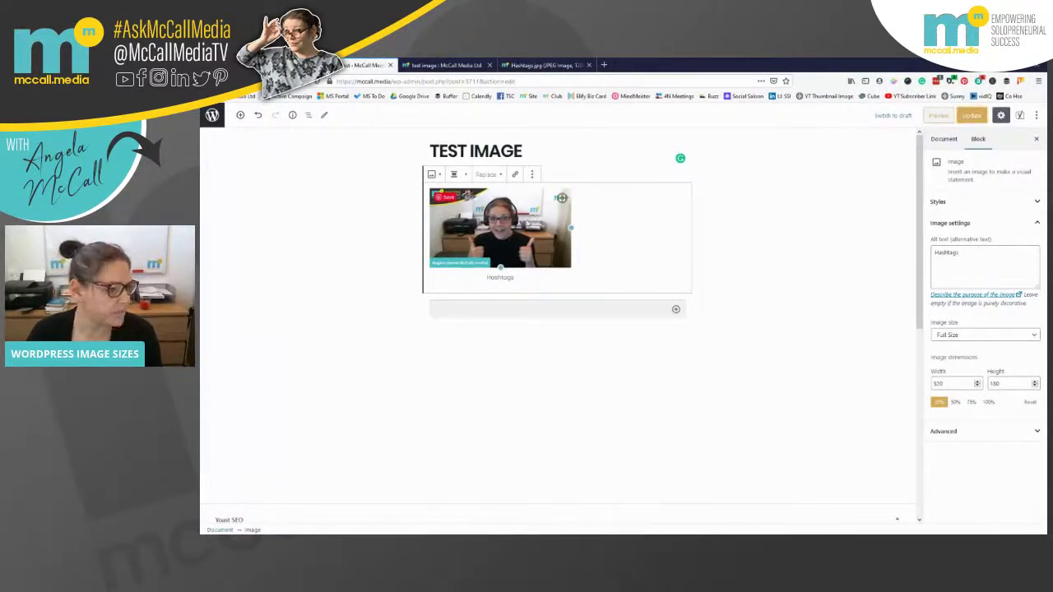
click(485, 174)
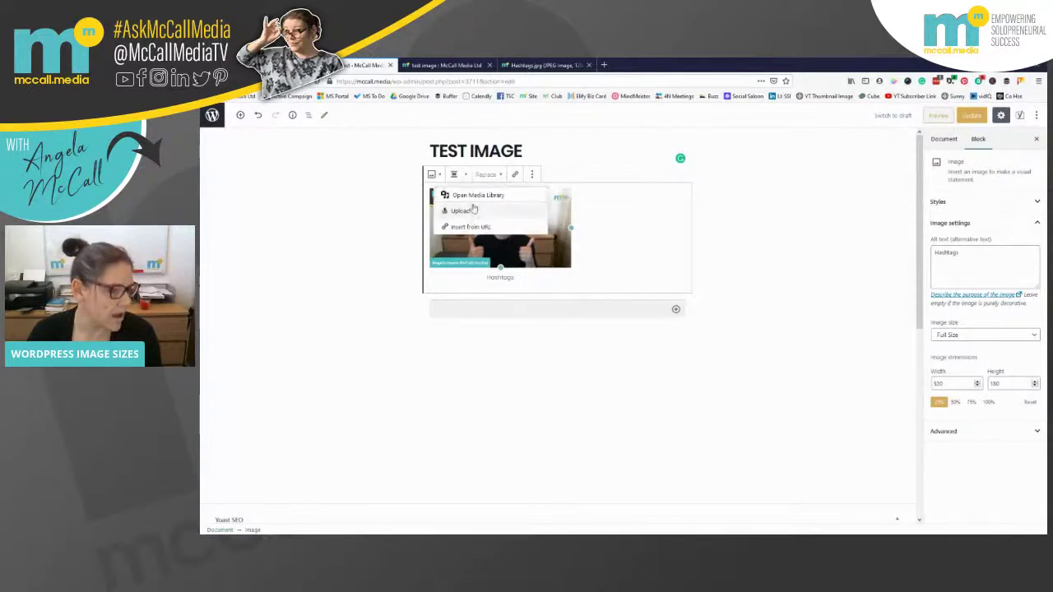
click(533, 175)
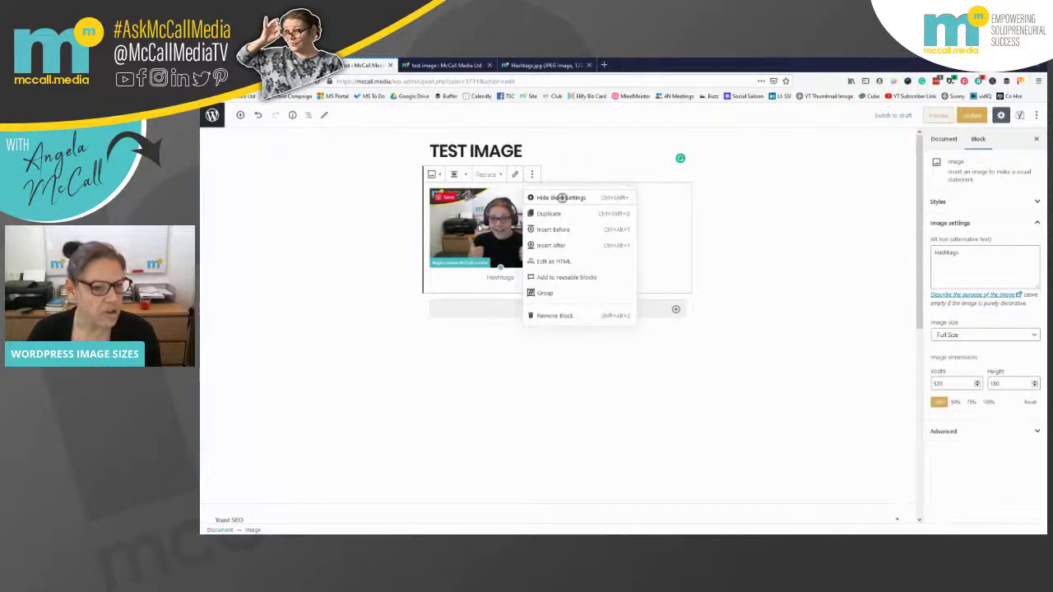
click(561, 198)
click(485, 175)
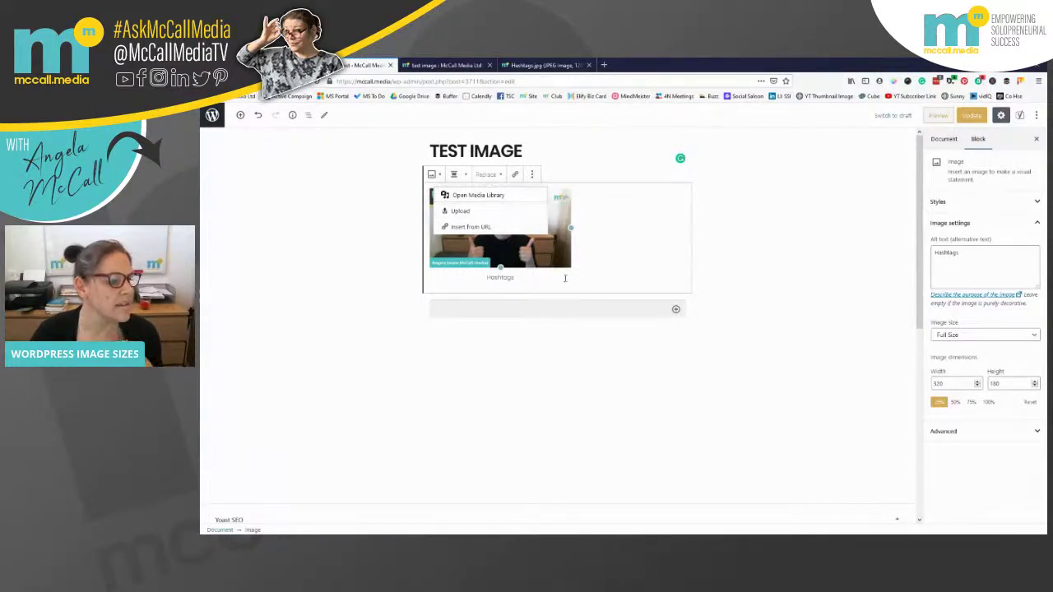
Step: Add a second Image block below the first, copying the Hashtags.jpg file link and inserting that picture from the media library
click(604, 269)
key(Return)
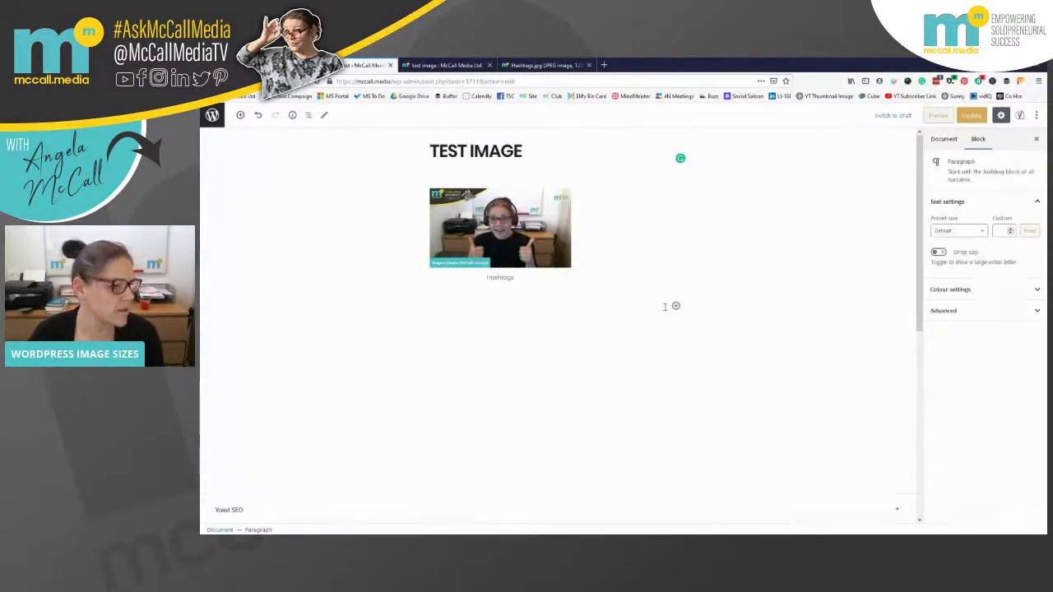
click(676, 306)
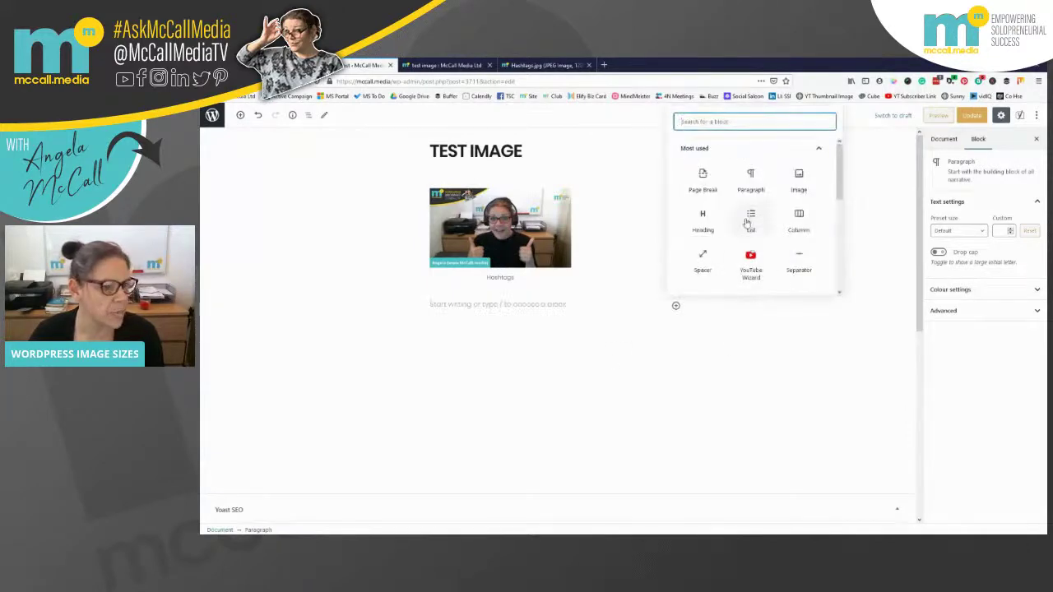
click(795, 180)
click(494, 368)
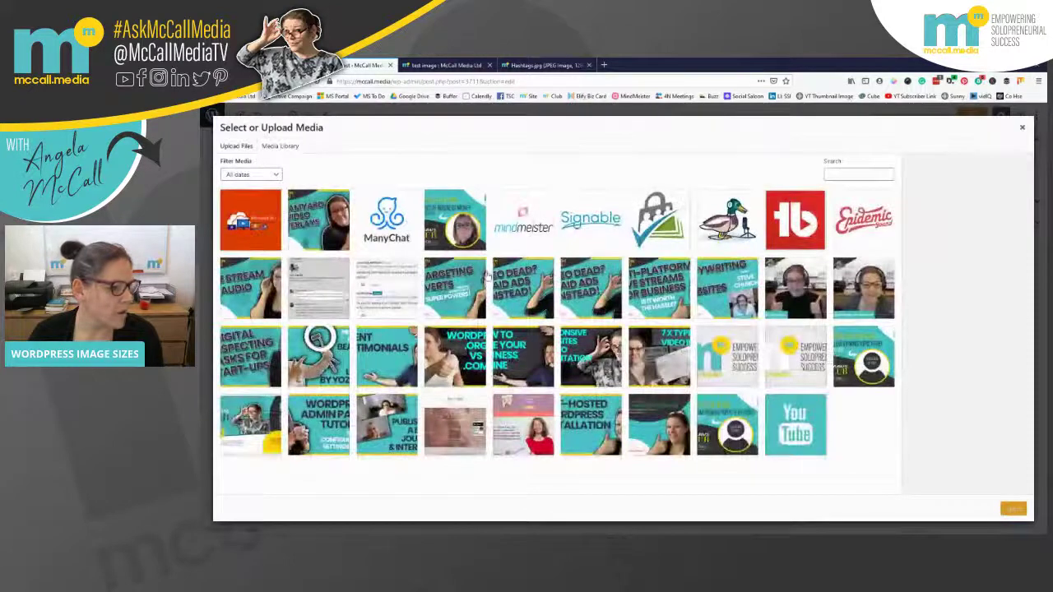
click(788, 282)
click(968, 372)
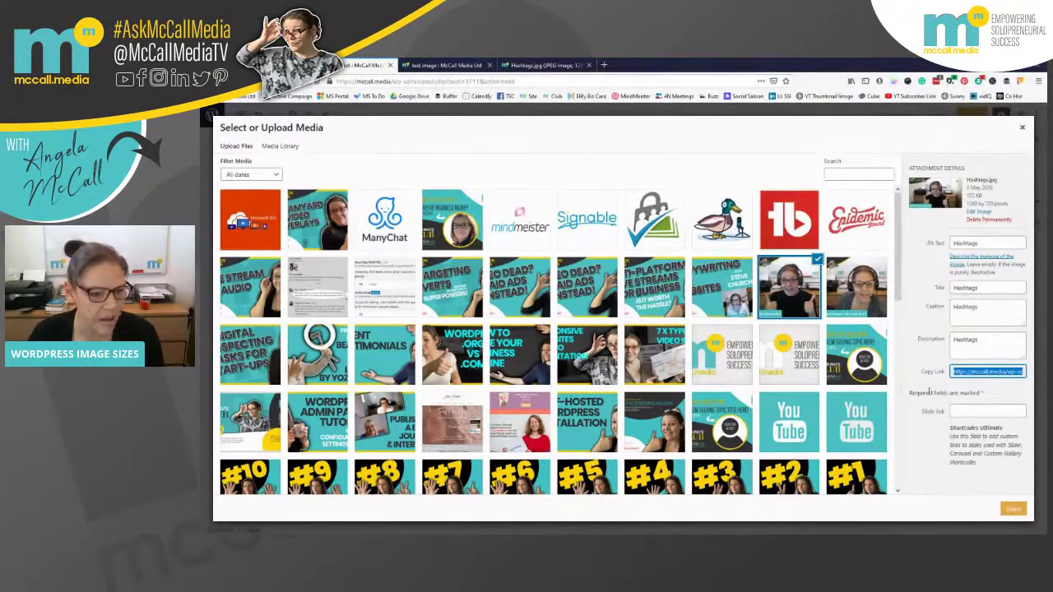
click(1012, 509)
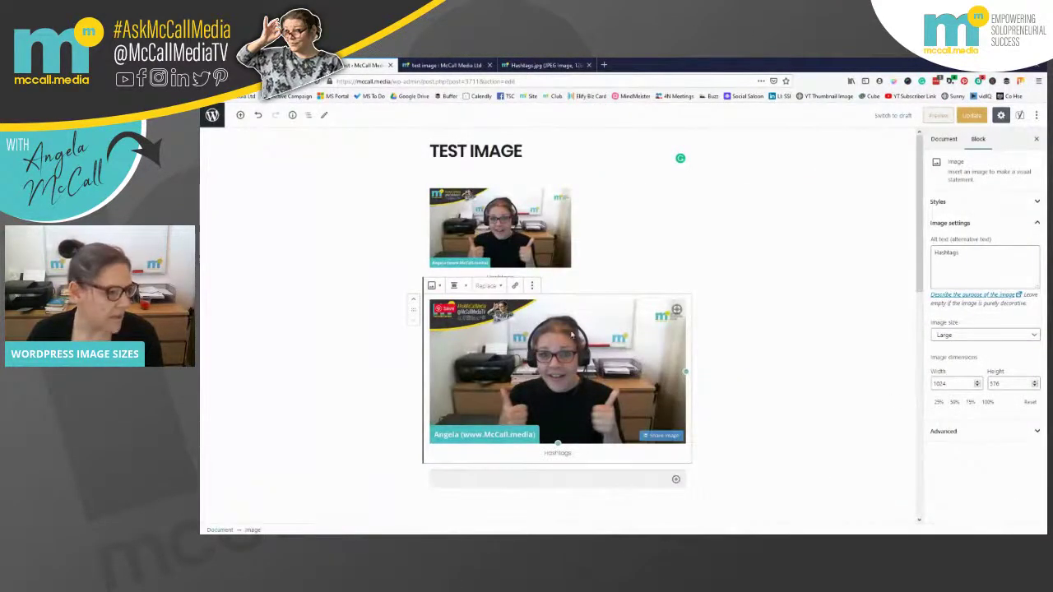
click(533, 285)
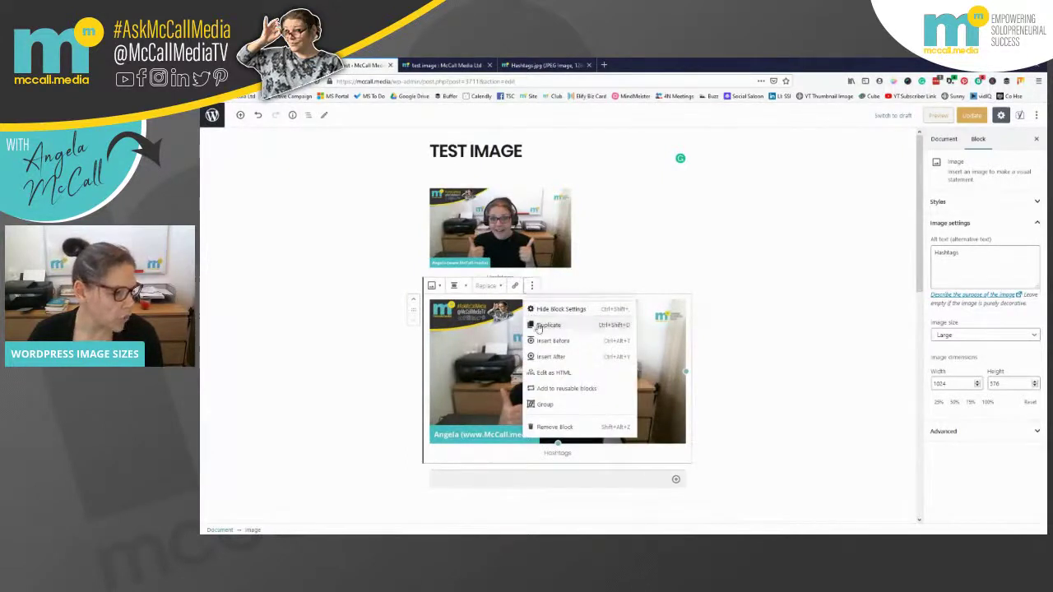
click(492, 348)
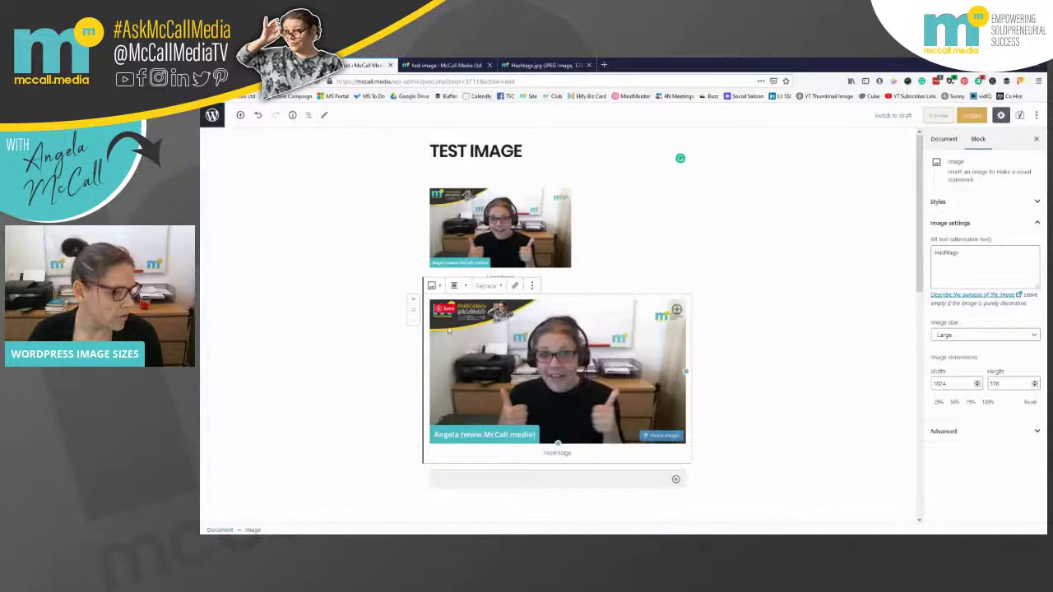
click(432, 284)
click(593, 345)
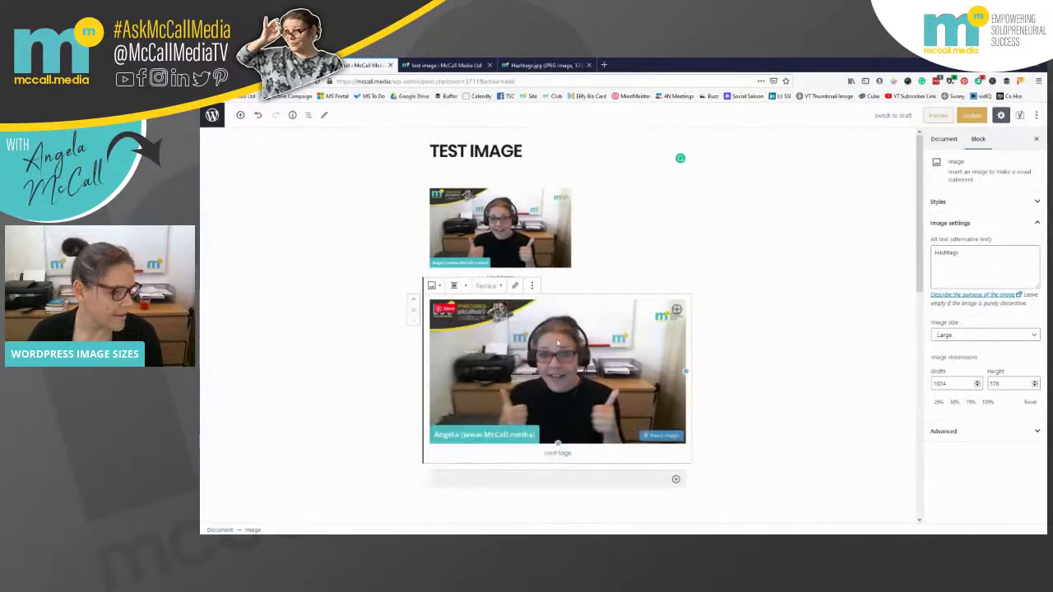
Step: Try linking the second image to the copied Hashtags.jpg address with opening in a new tab, and remove the link
click(514, 286)
click(464, 322)
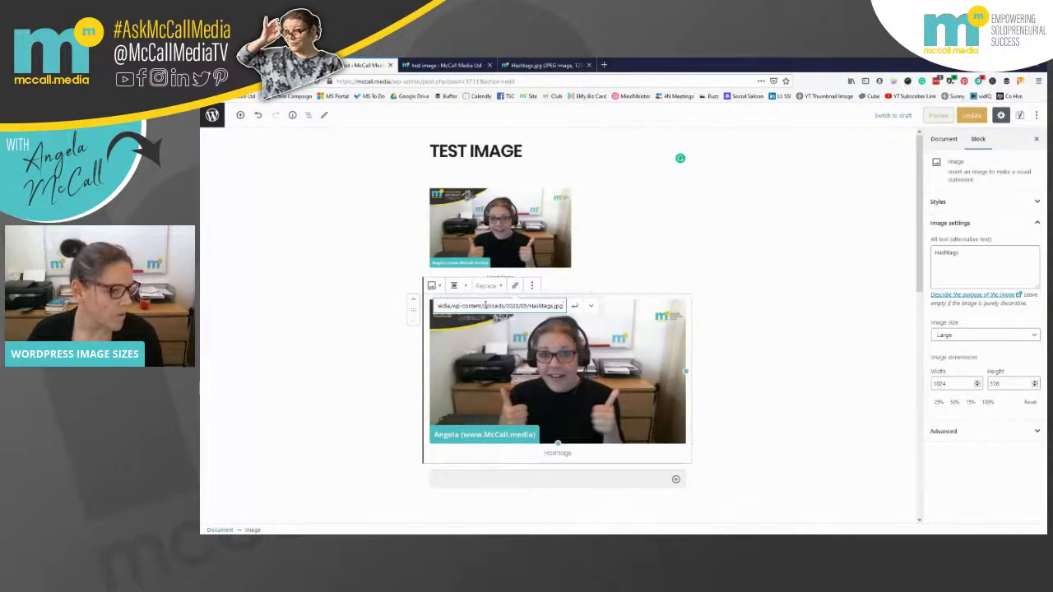
click(590, 306)
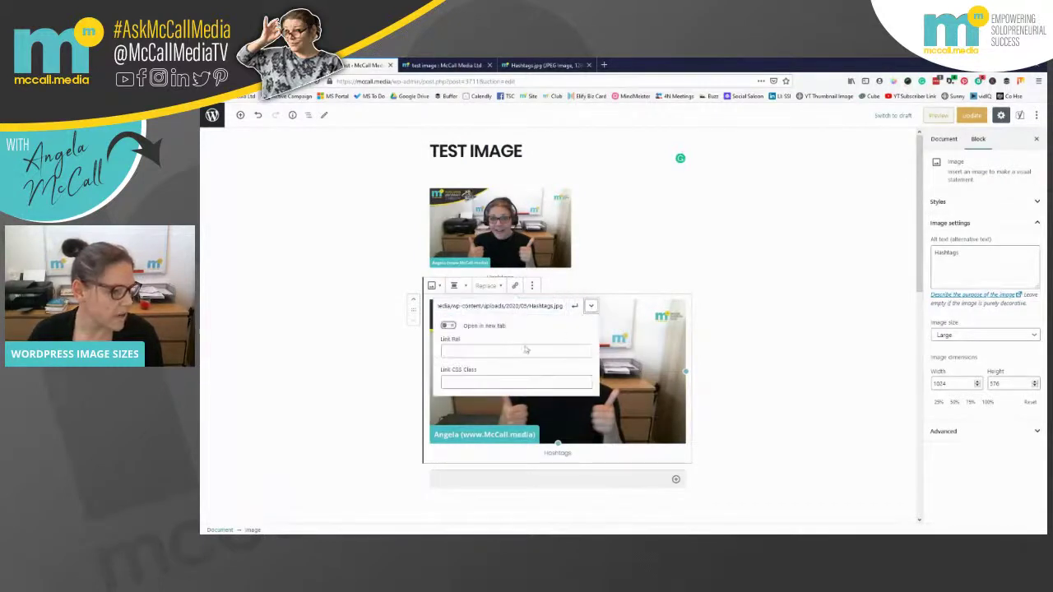
click(448, 326)
click(574, 306)
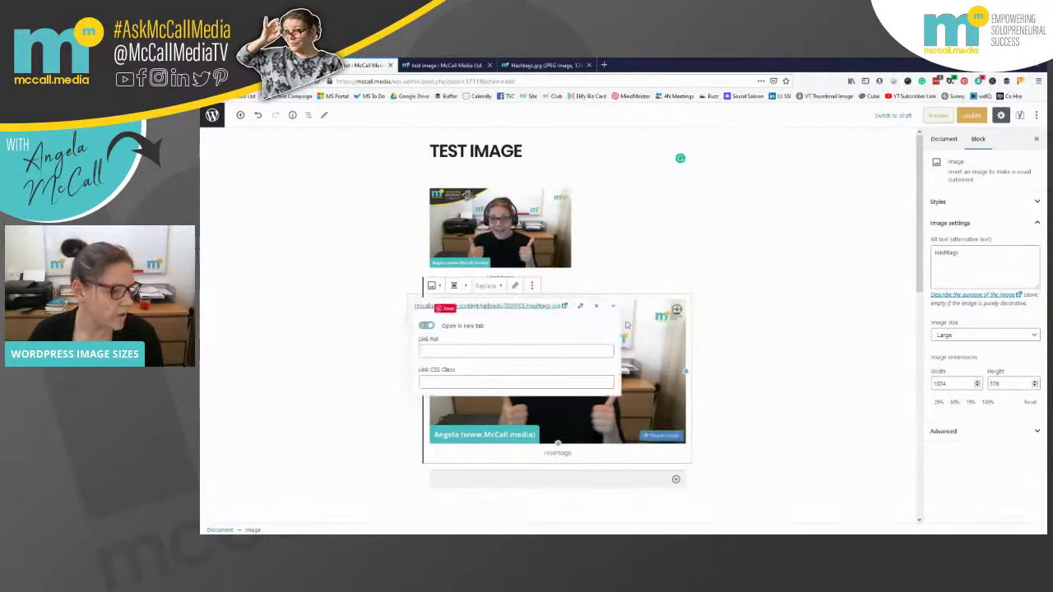
click(598, 307)
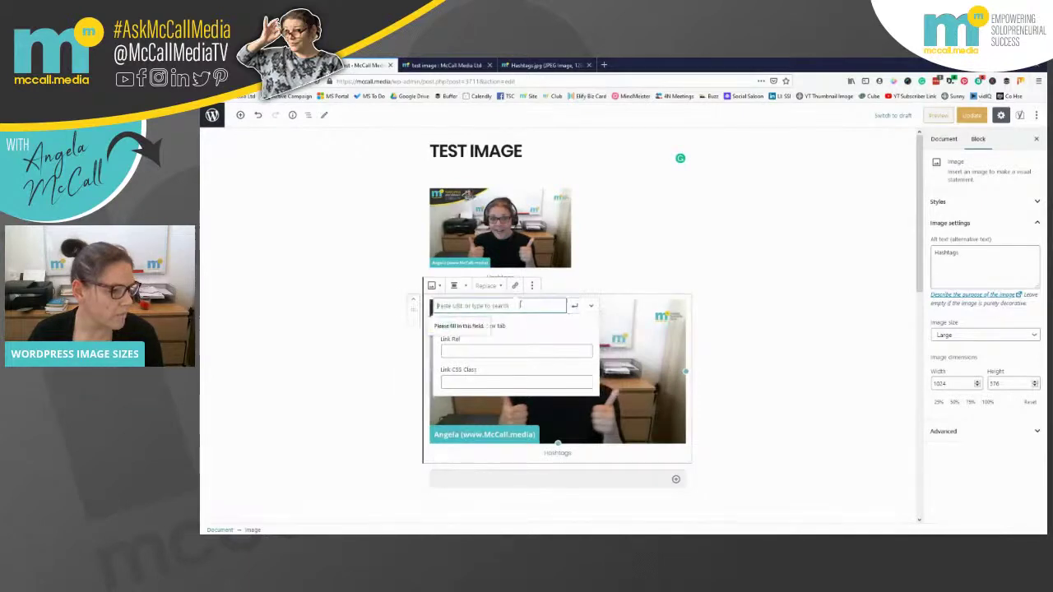
Step: Link the second image to the copied Hashtags.jpg address, opening in a new tab, and update the post
click(574, 306)
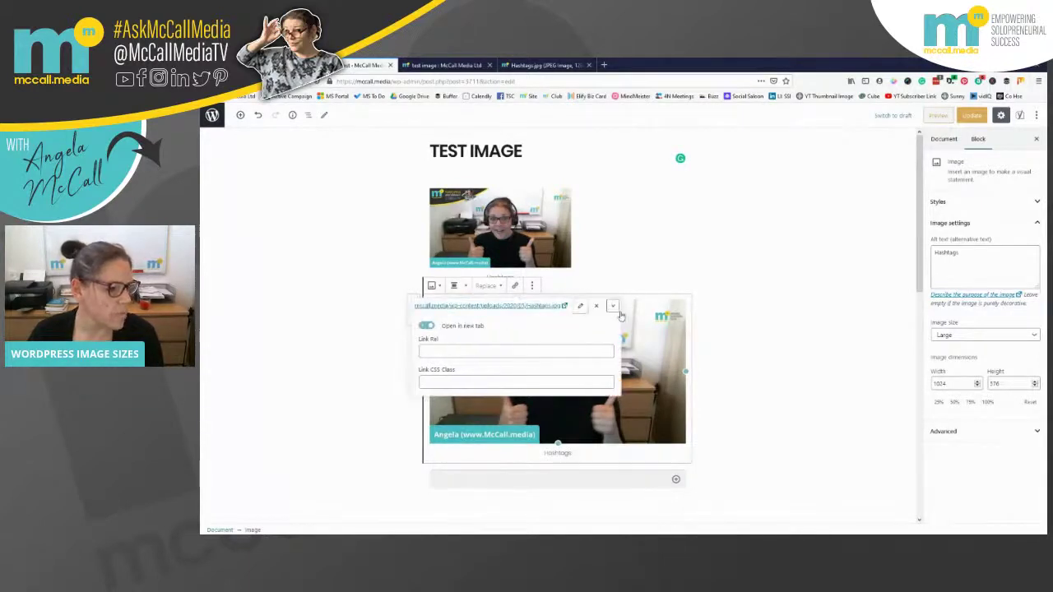
click(806, 315)
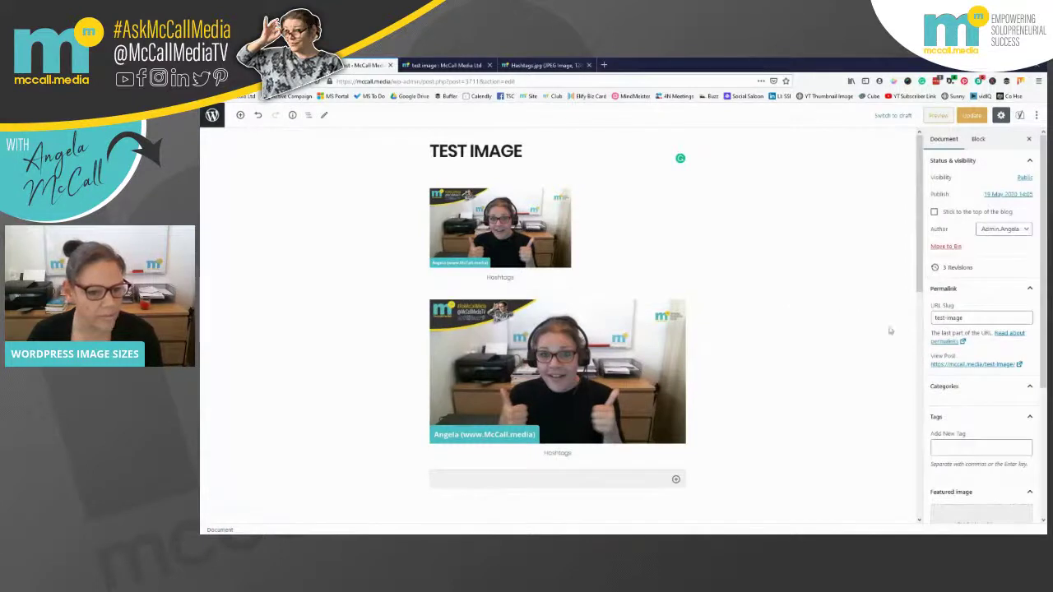
scroll(969, 275, down, 4)
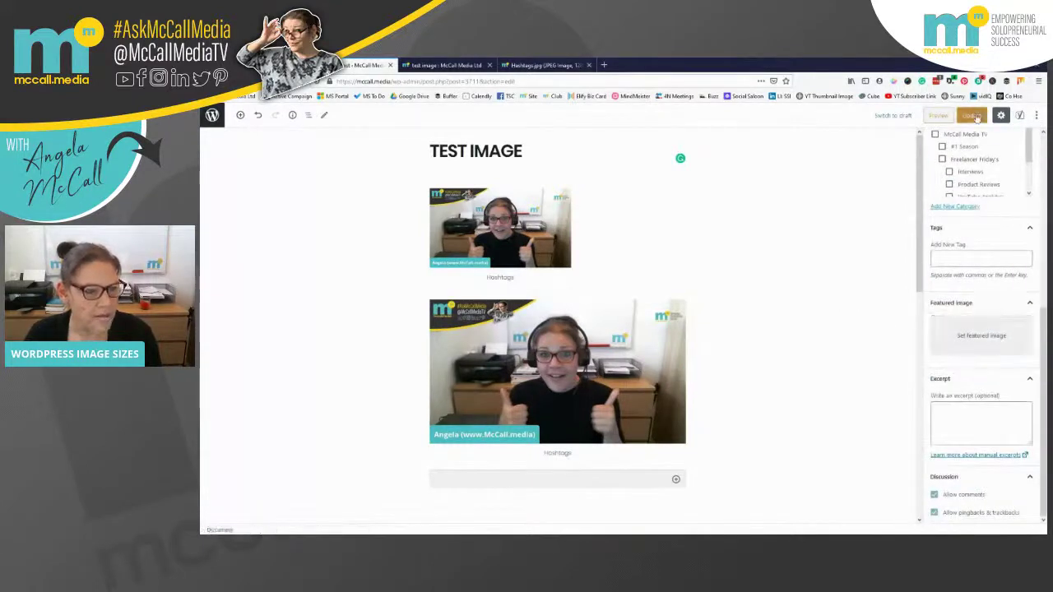
scroll(740, 329, down, 5)
scroll(707, 317, up, 4)
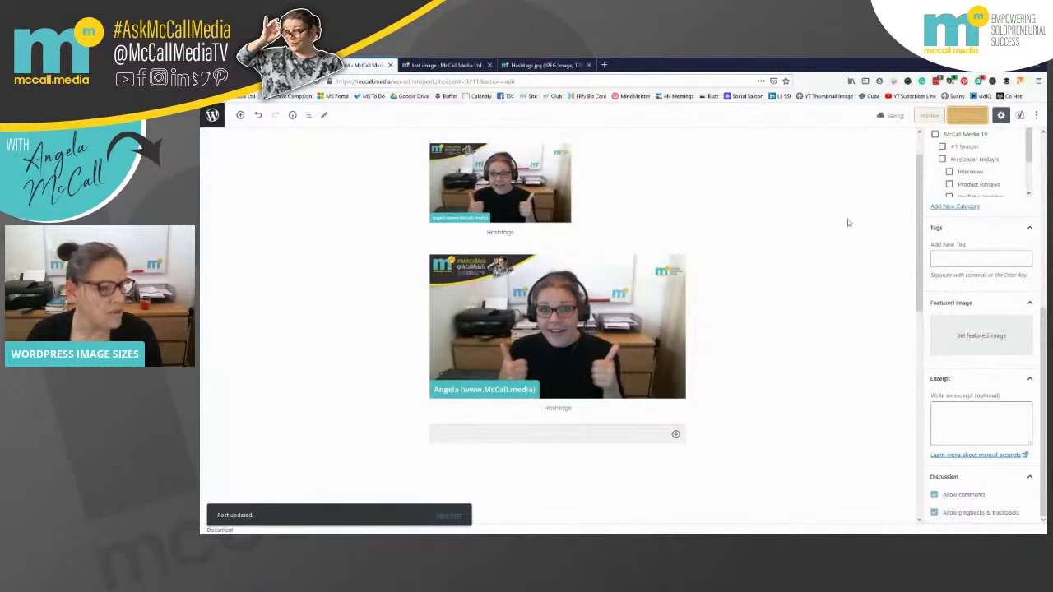
Step: Test the second image's link on the reloaded live page, and close the full-size picture it opens
click(445, 65)
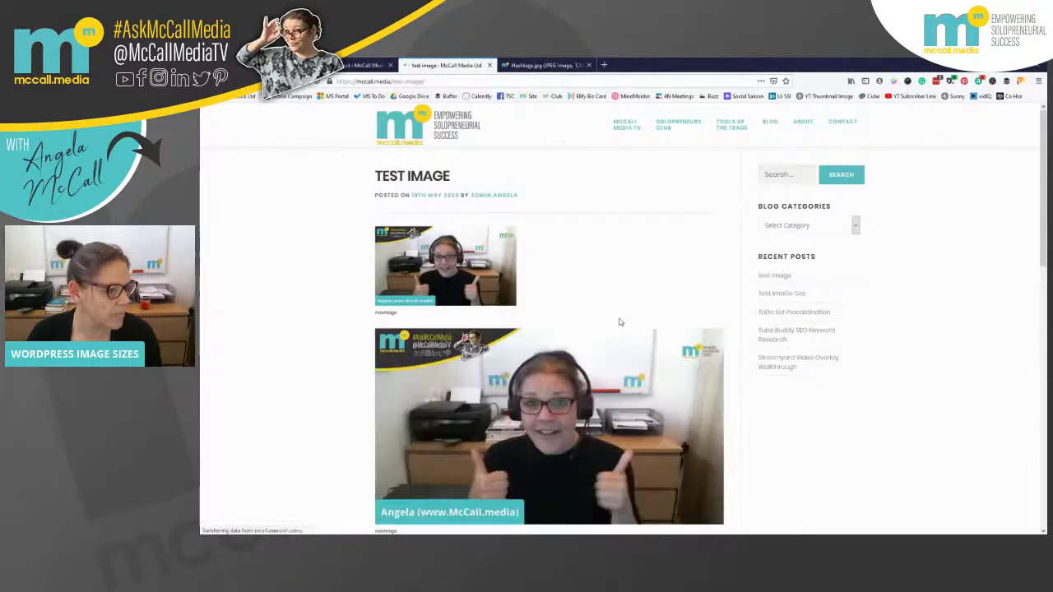
click(585, 378)
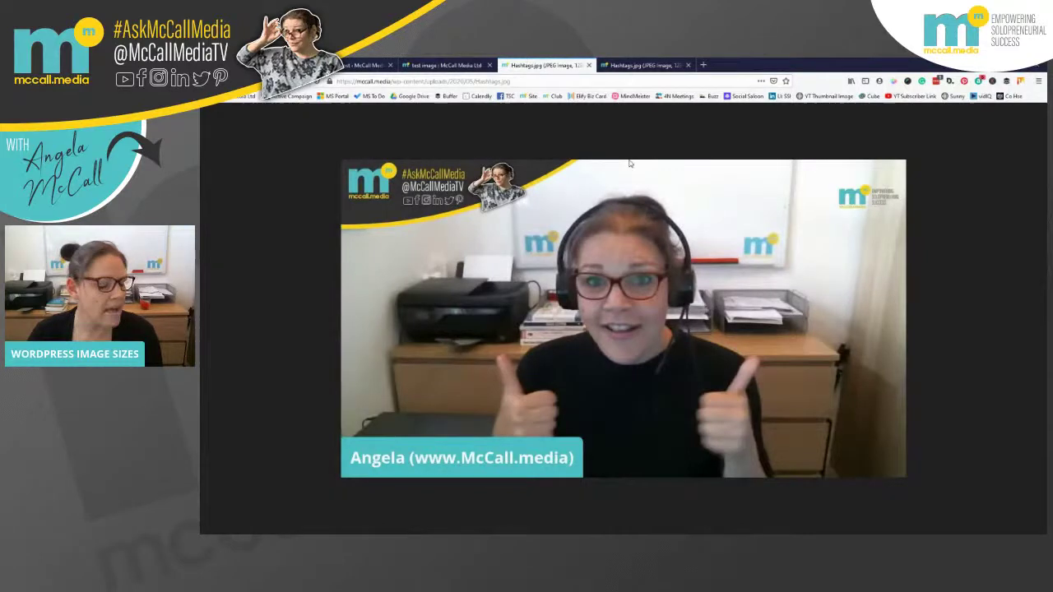
click(589, 65)
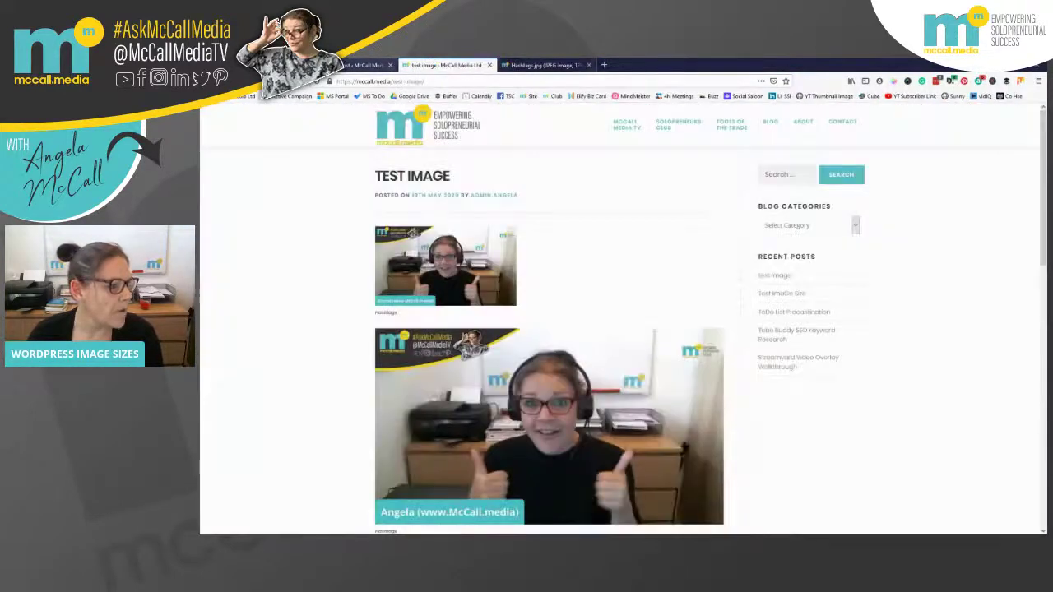
Step: Scale the second image to 25%, update the post and reload the live page
click(368, 65)
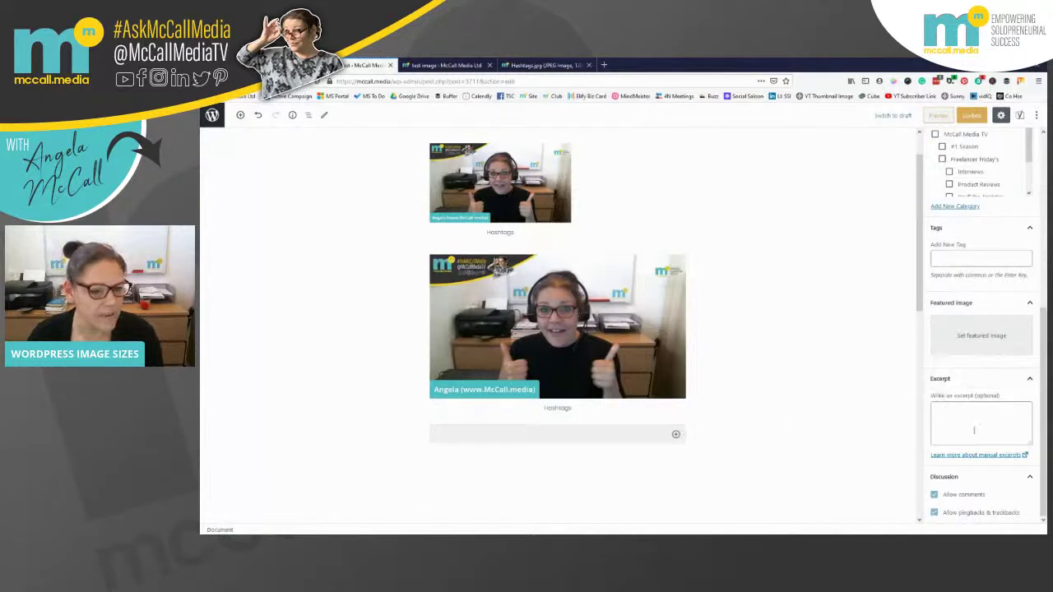
click(633, 304)
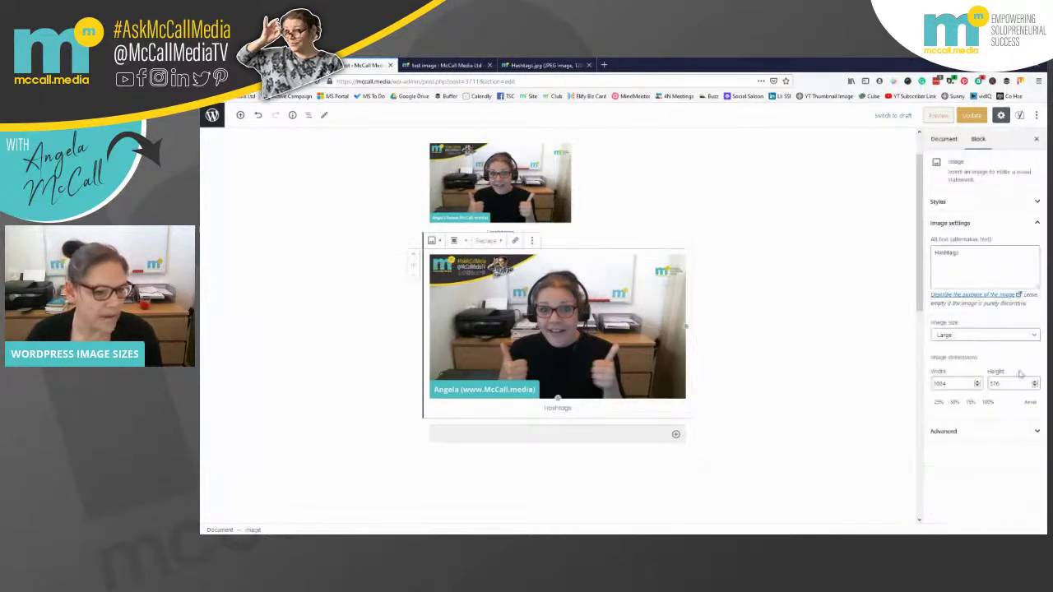
click(939, 402)
click(971, 116)
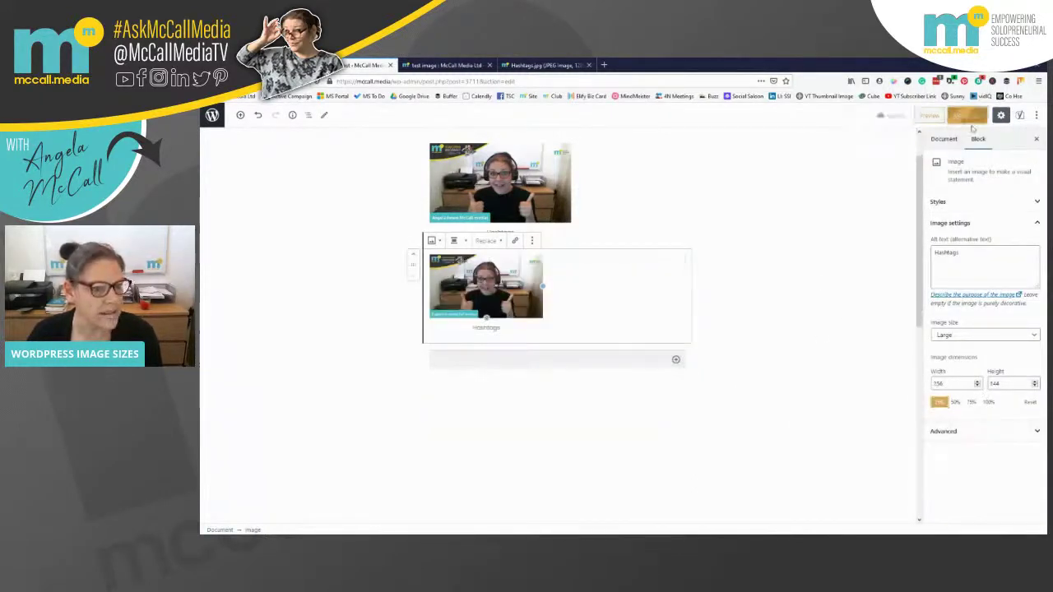
click(444, 65)
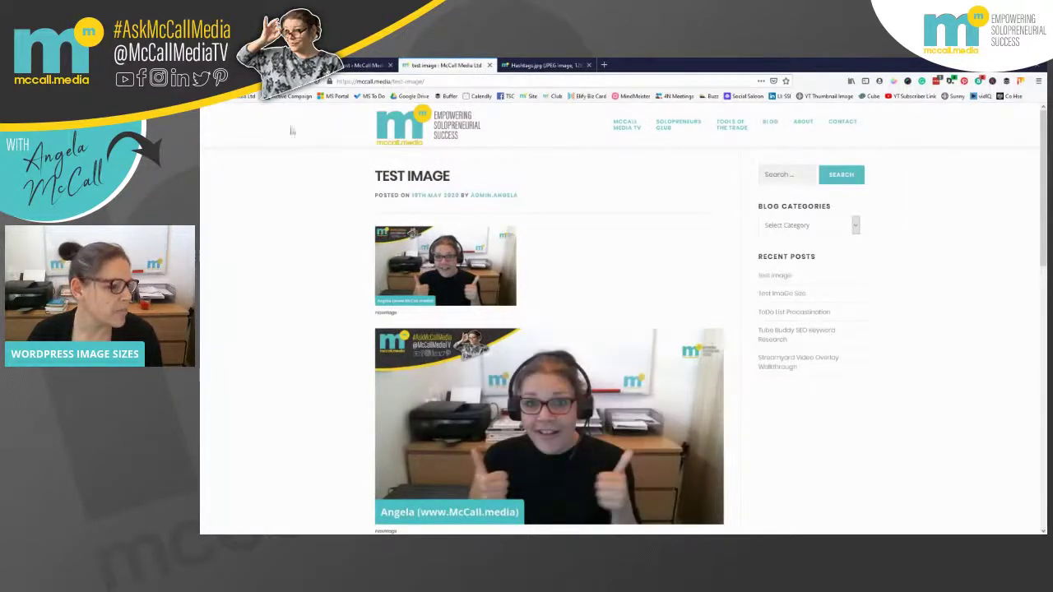
click(306, 81)
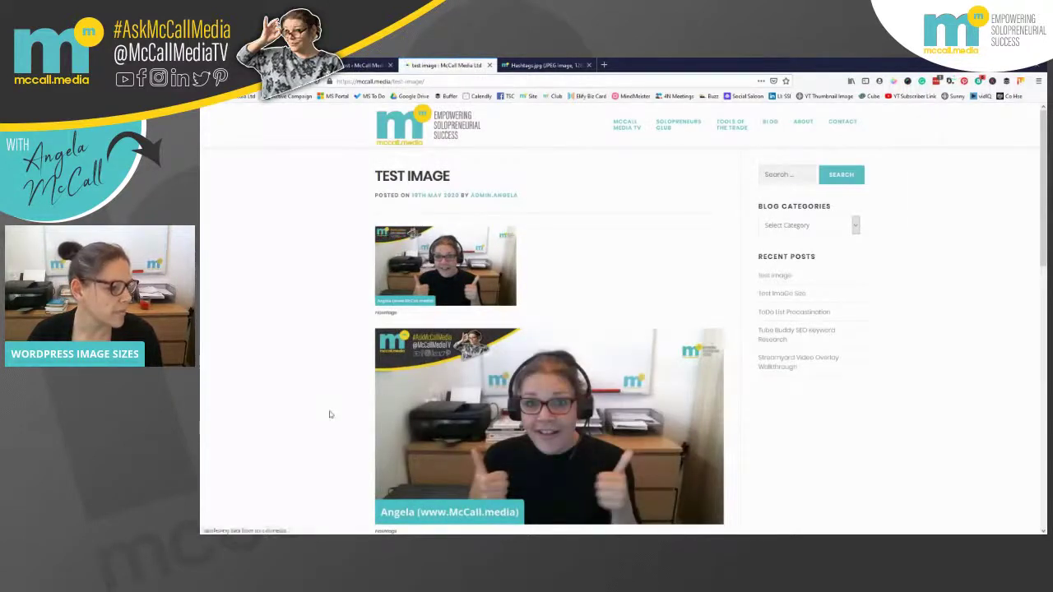
Step: Test the scaled second image's link to the full-size file on the live page, and compare both images in the post
click(427, 363)
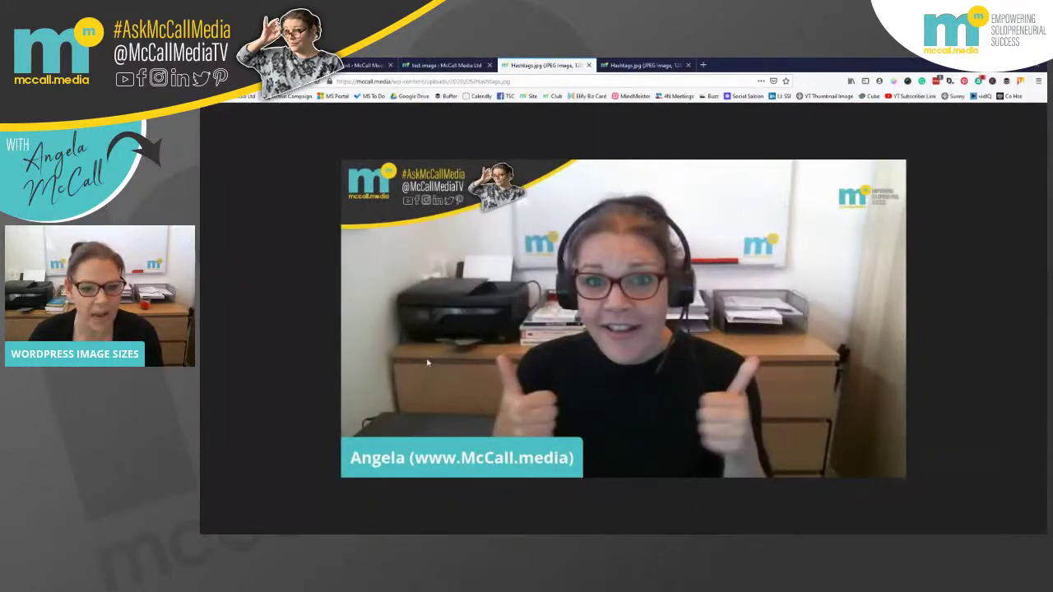
click(444, 64)
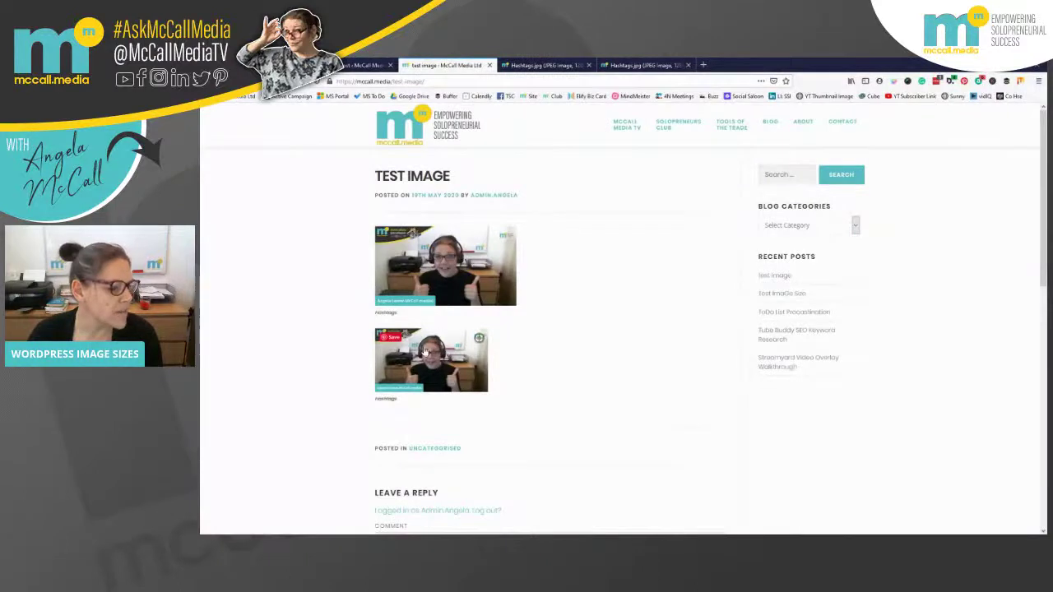
click(362, 64)
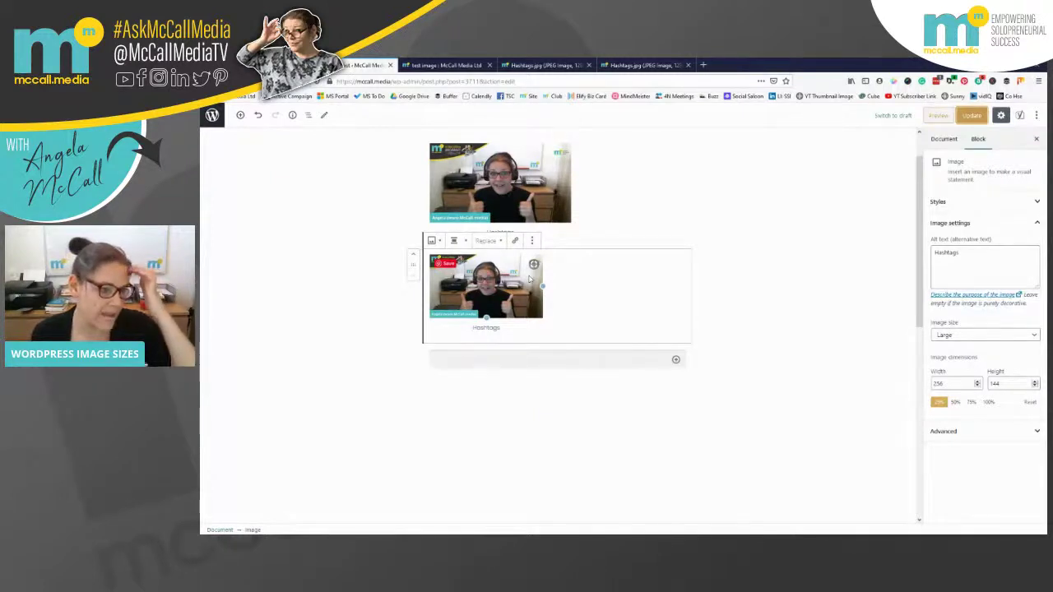
click(444, 65)
click(435, 364)
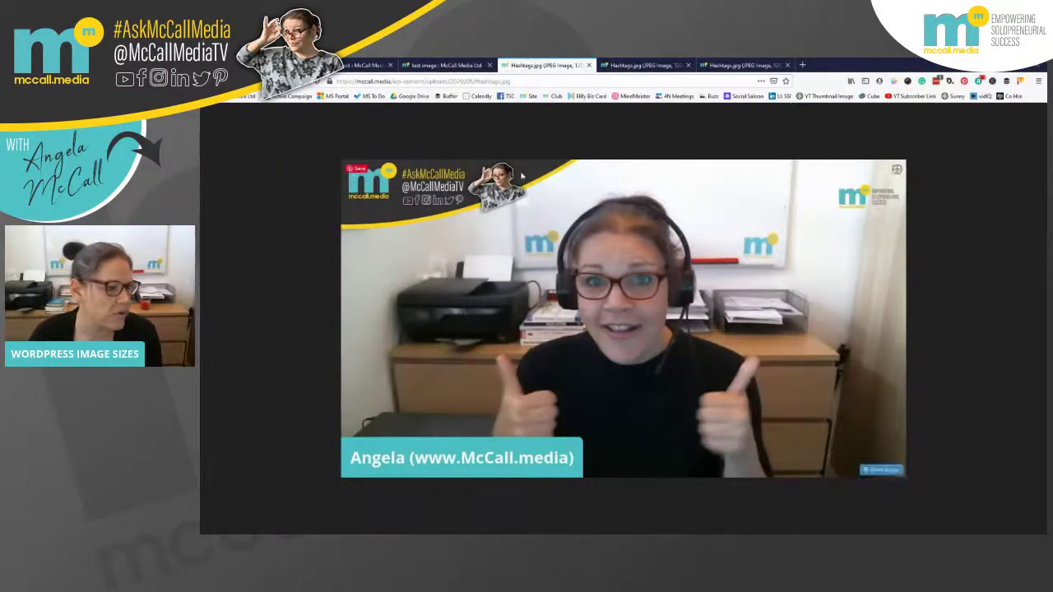
click(589, 65)
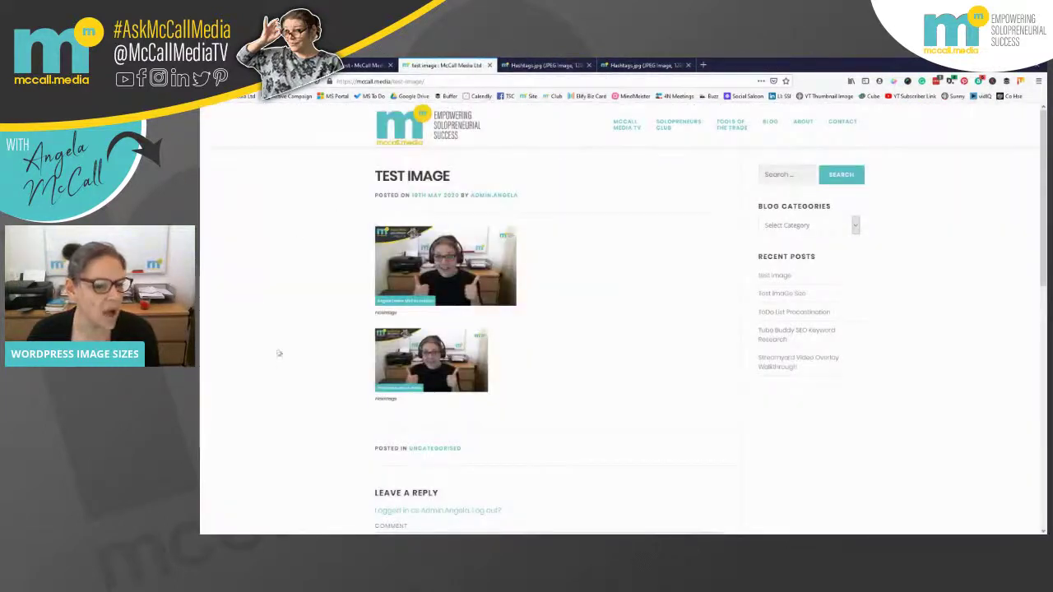
scroll(285, 384, down, 1)
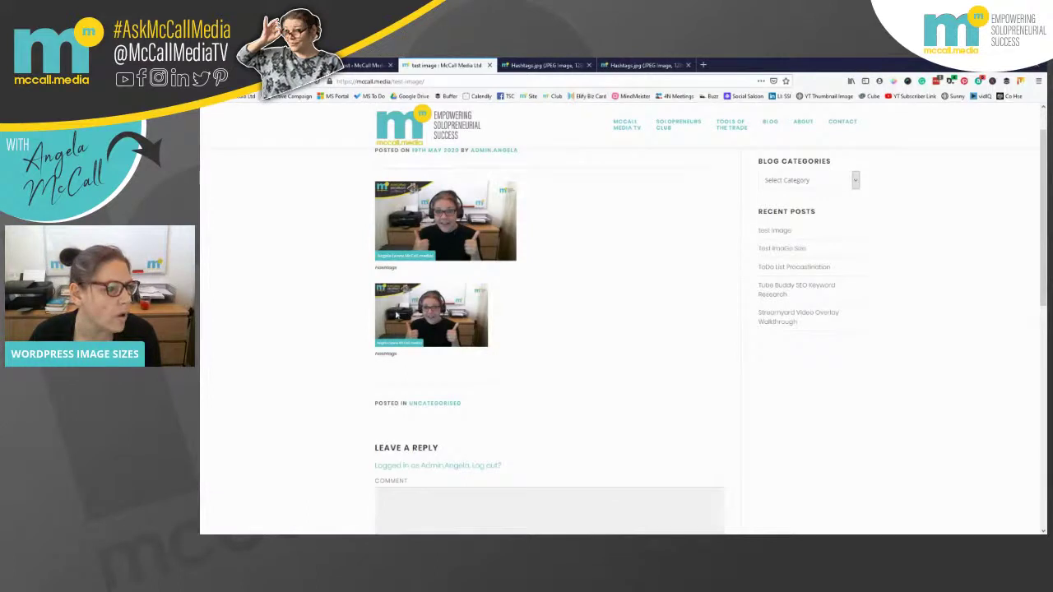
scroll(518, 301, up, 1)
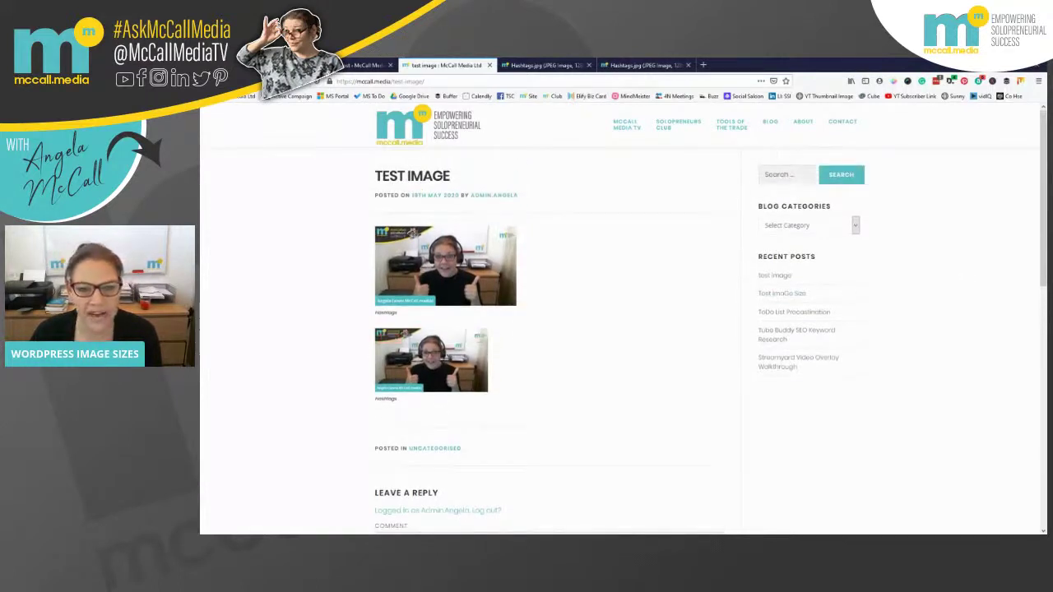